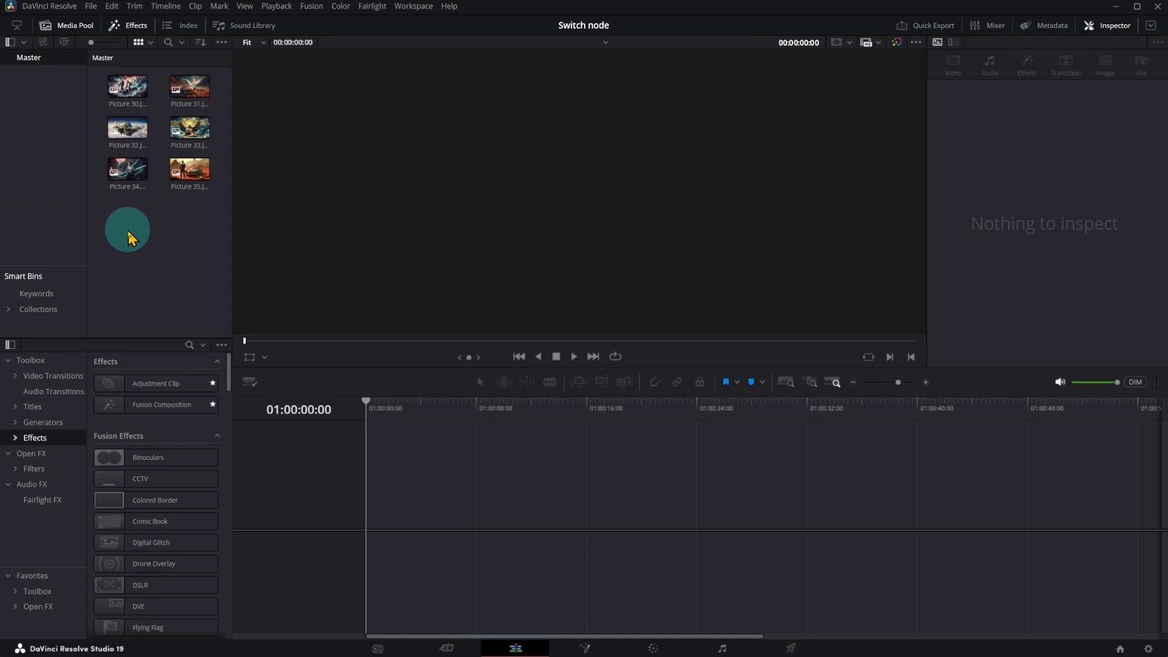
# Create a 40-second 'Fusion Composition 1' clip from the media bin
pyautogui.rightClick(129, 238)
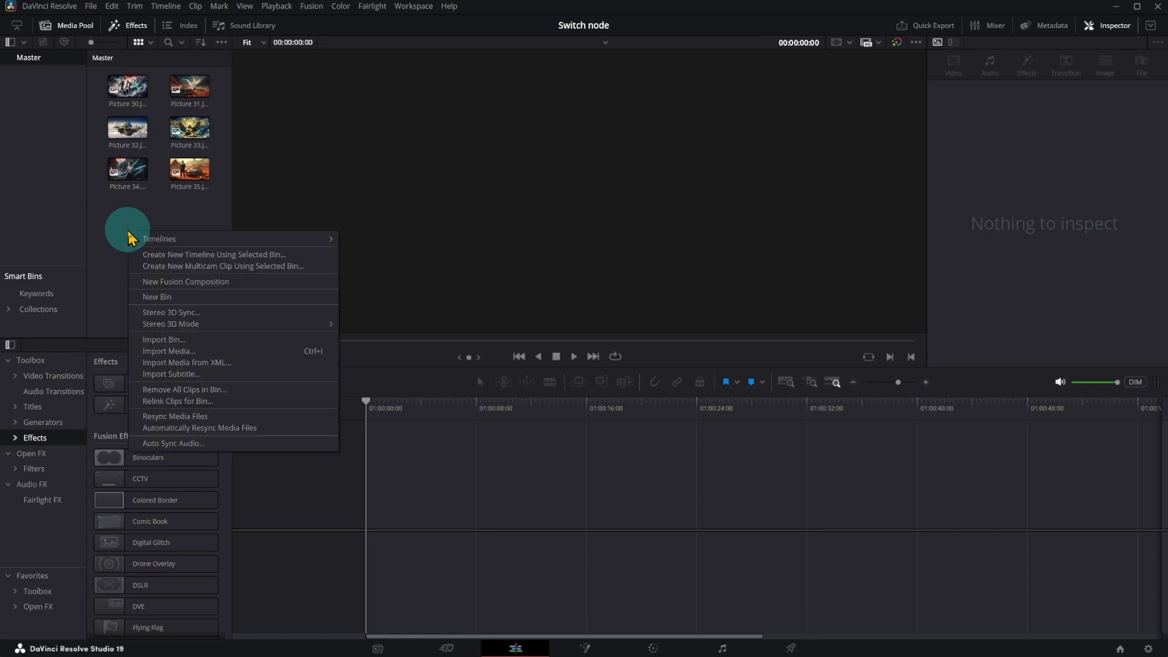
pyautogui.click(180, 287)
pyautogui.write('00:00:40:00')
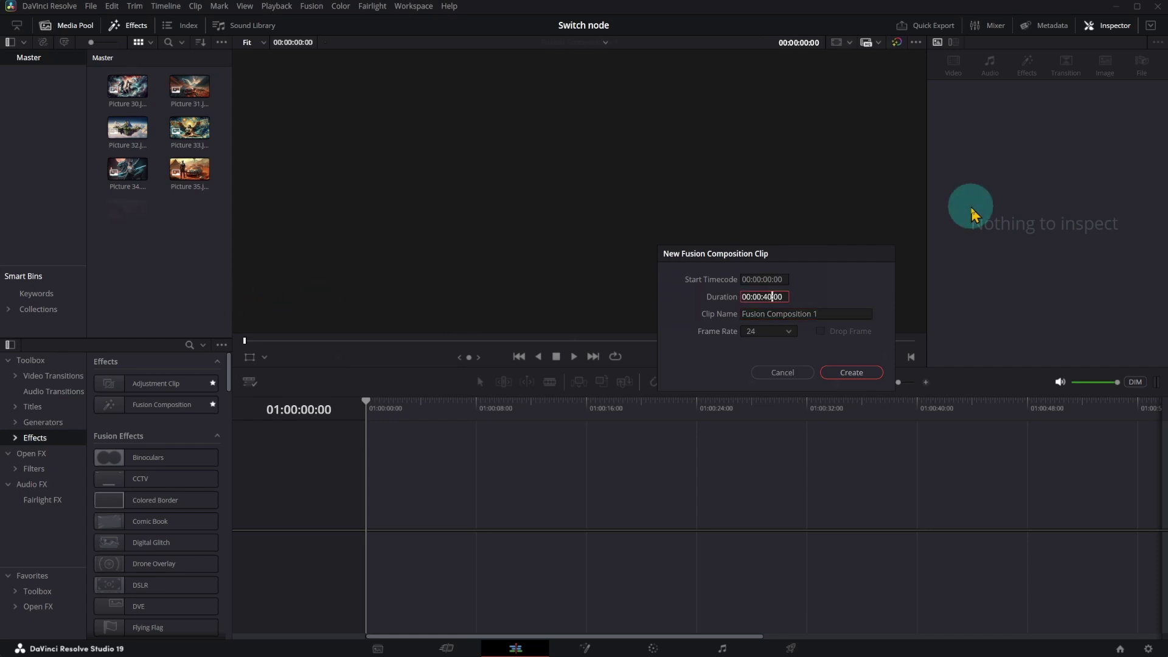
pyautogui.press('Return')
pyautogui.rightClick(129, 94)
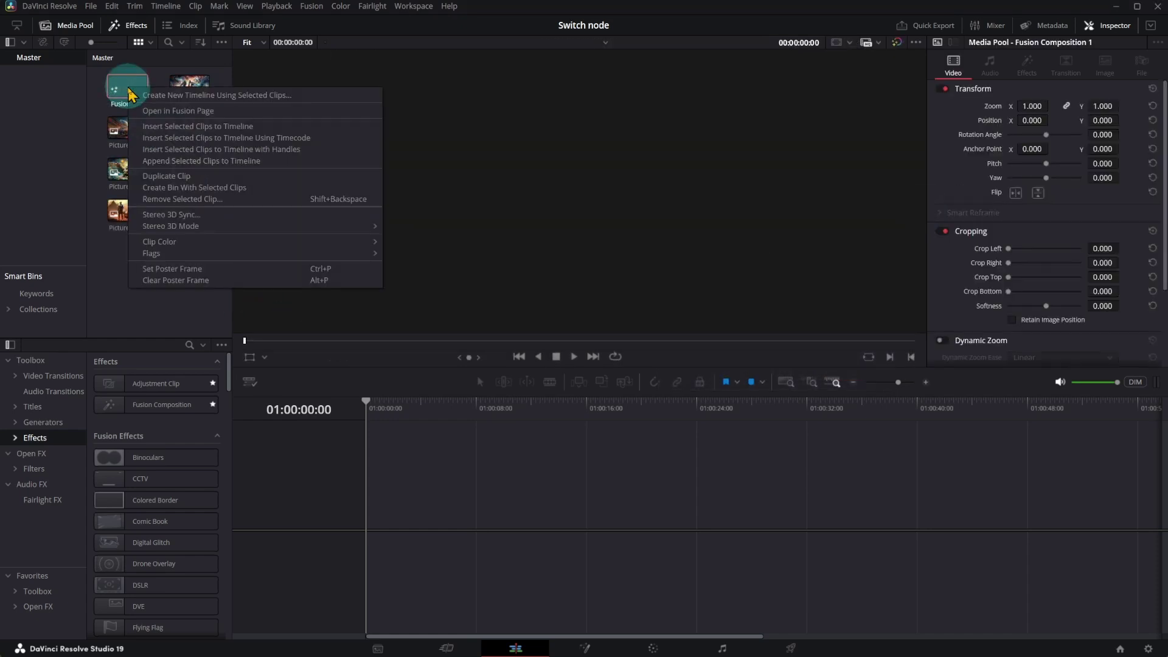
# Bring the composition into Fusion and add a Switch1 node feeding MediaOut1
pyautogui.click(165, 110)
pyautogui.hotkey('ctrl', 'space')
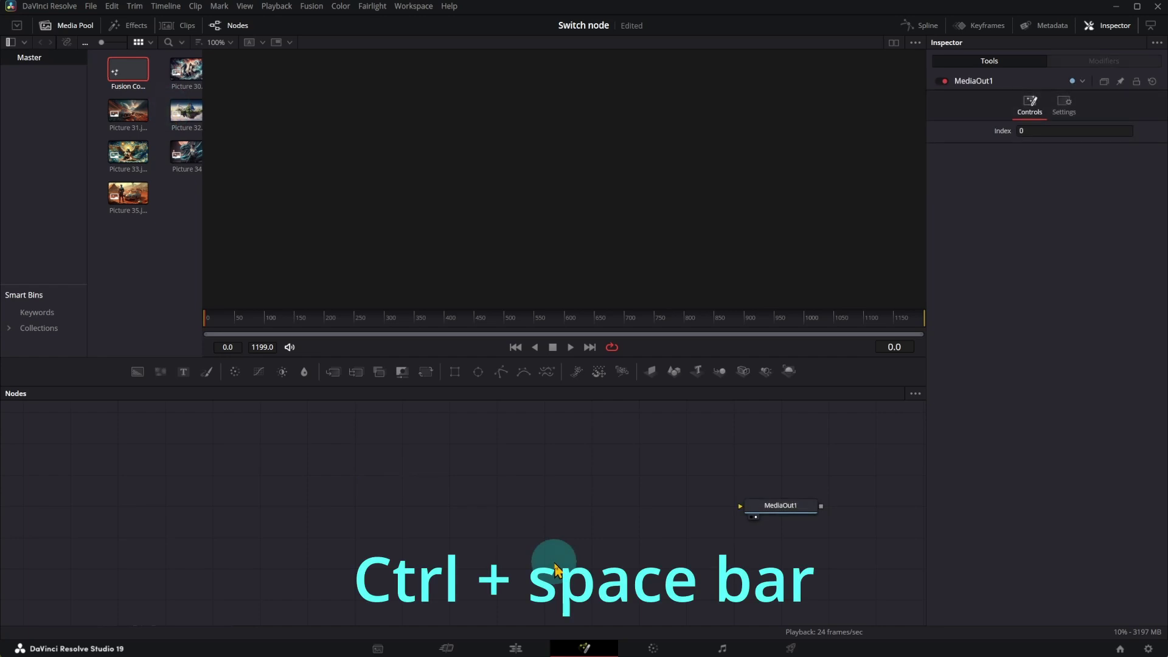
pyautogui.hotkey('ctrl', 'space')
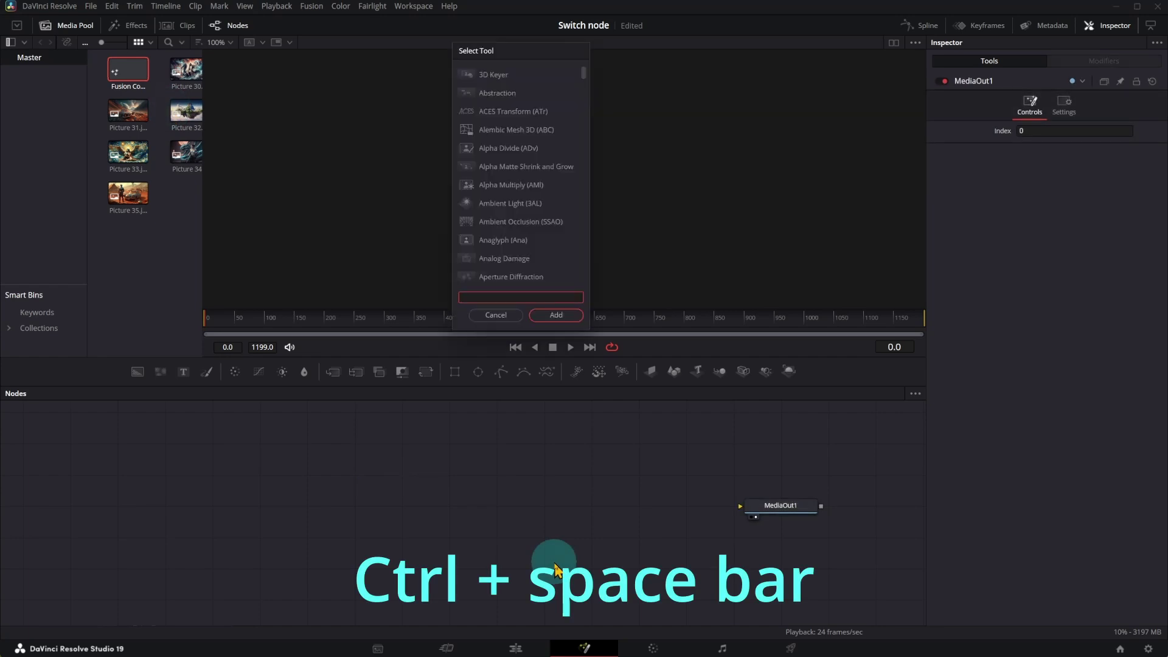
pyautogui.write('sw')
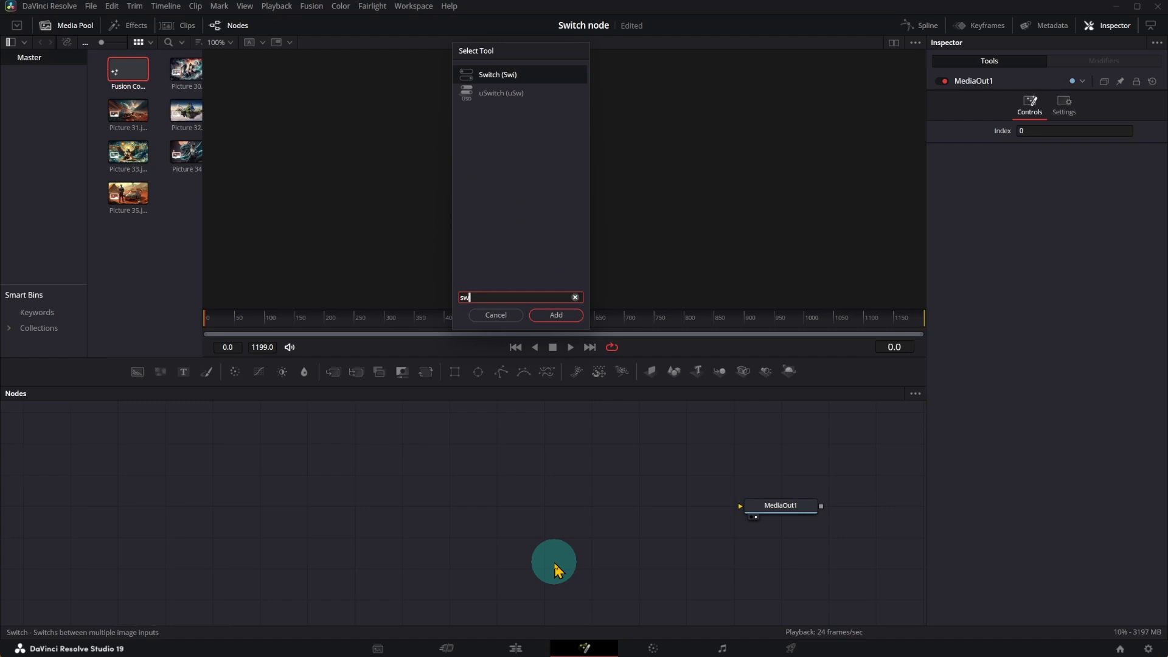
pyautogui.press('Return')
pyautogui.moveTo(585, 511); pyautogui.dragTo(744, 506)
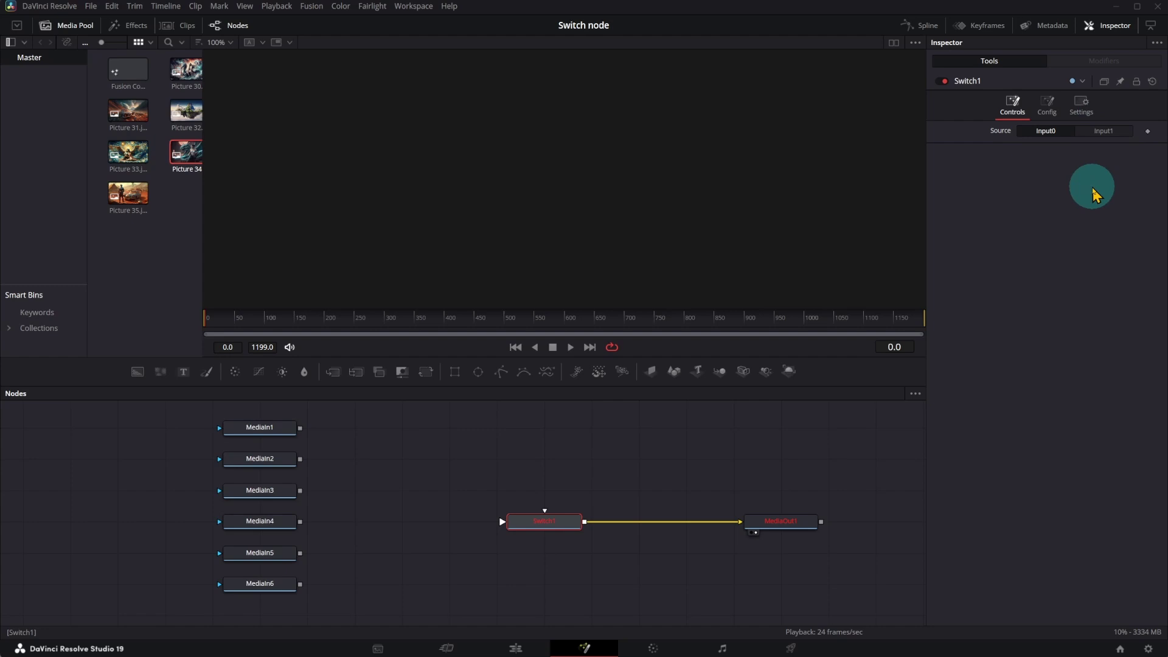
# Wire MediaIn1 through MediaIn6 into Switch1, viewing its Config inputs
pyautogui.click(1048, 108)
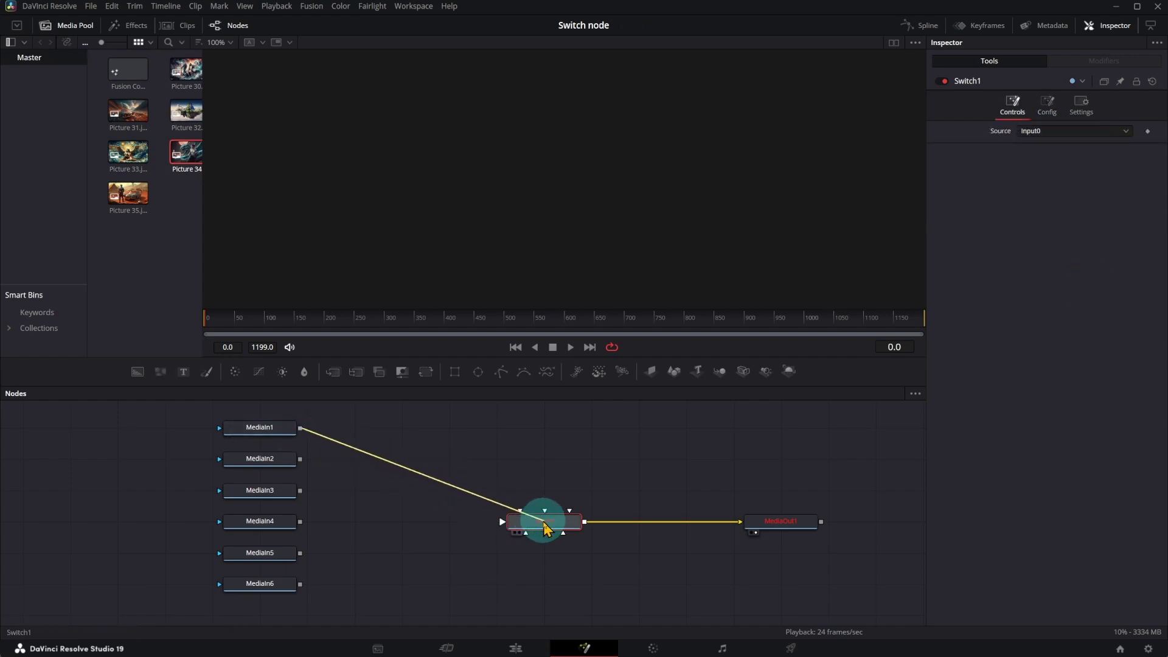
pyautogui.moveTo(301, 432); pyautogui.dragTo(543, 528)
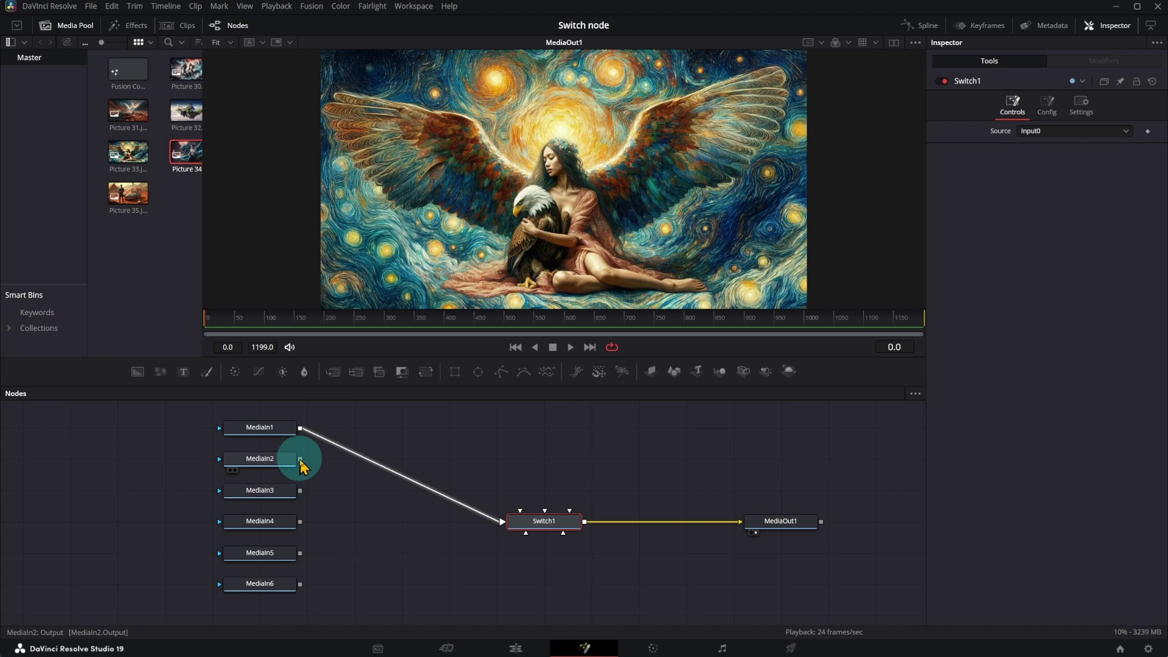
pyautogui.moveTo(300, 459); pyautogui.dragTo(542, 521)
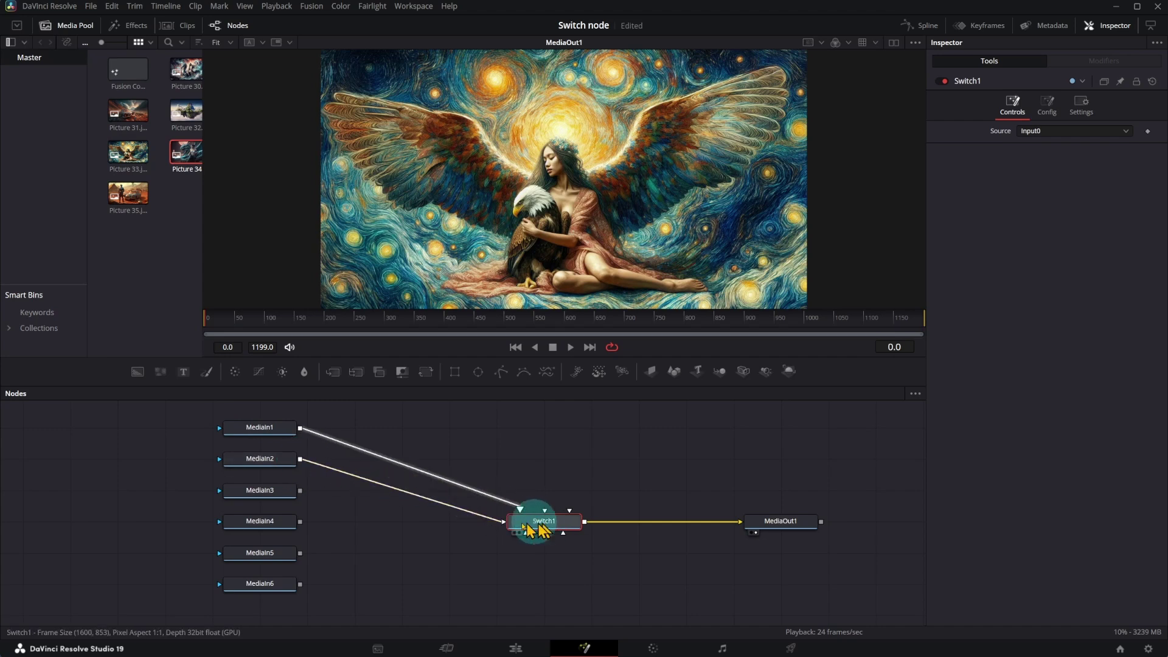
pyautogui.moveTo(301, 491); pyautogui.dragTo(522, 516)
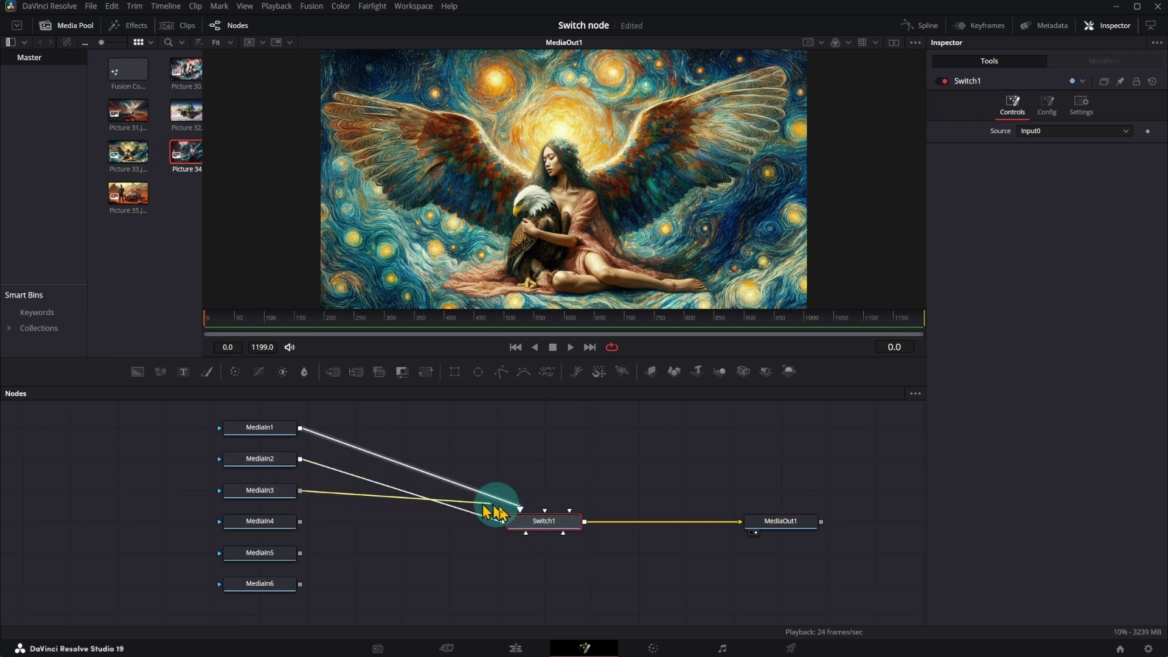
pyautogui.moveTo(301, 521); pyautogui.dragTo(538, 522)
pyautogui.moveTo(300, 553); pyautogui.dragTo(538, 522)
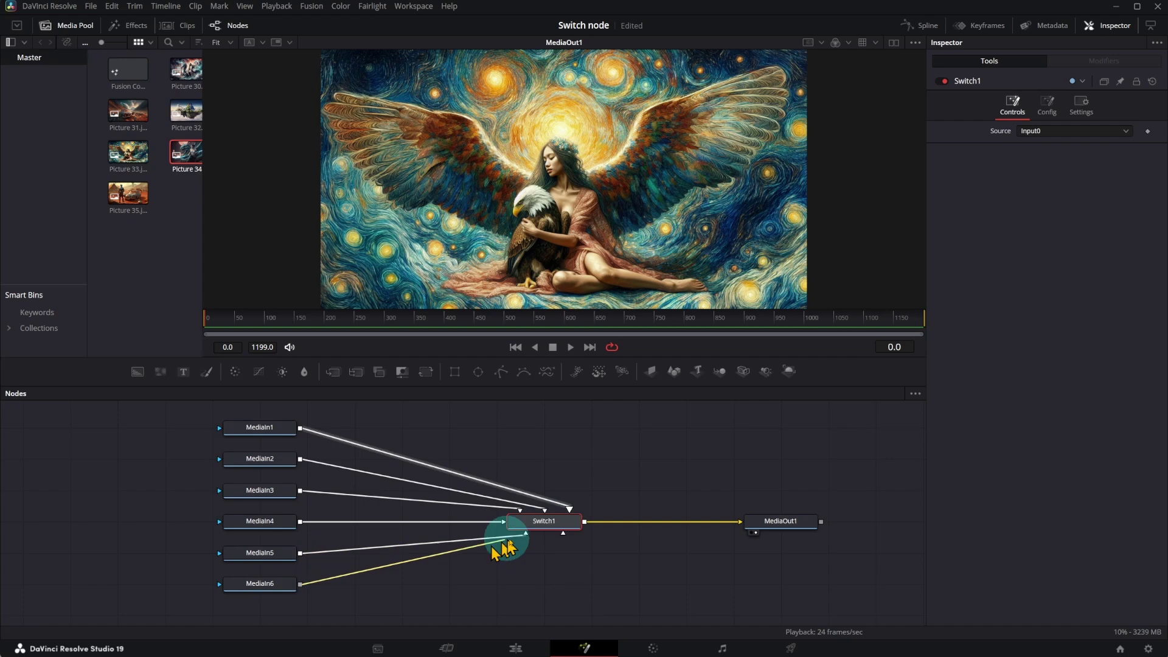
pyautogui.moveTo(300, 584); pyautogui.dragTo(547, 522)
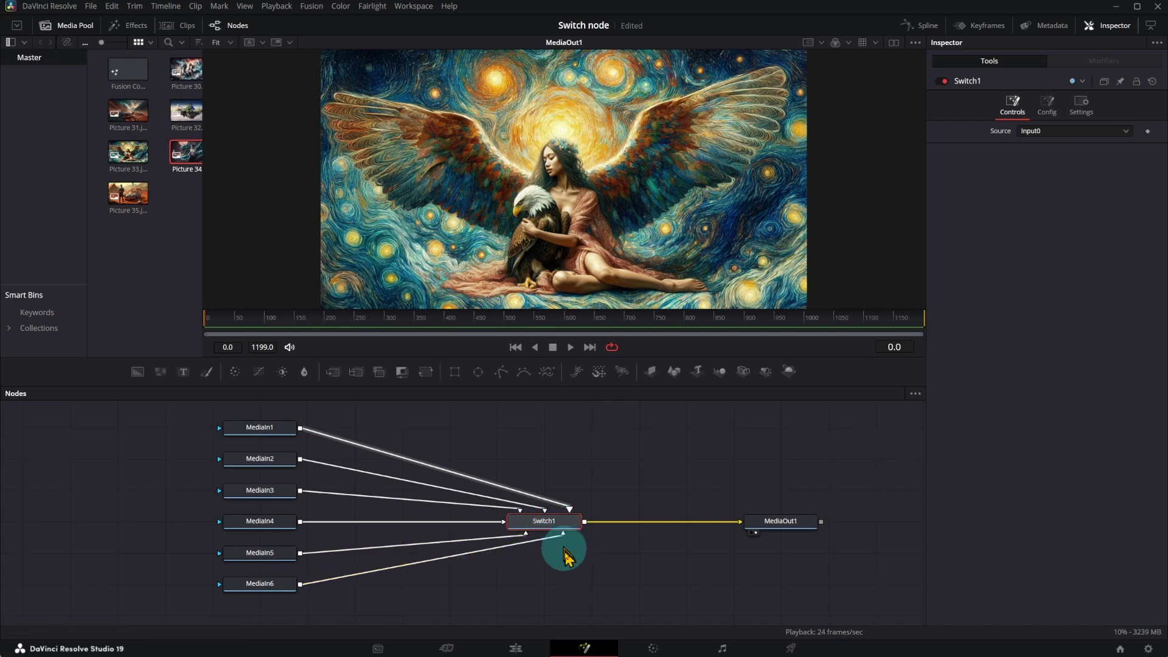
# Keyframe Switch1 Source at frame 0 and set it to Input1 at frame 120
pyautogui.click(1146, 132)
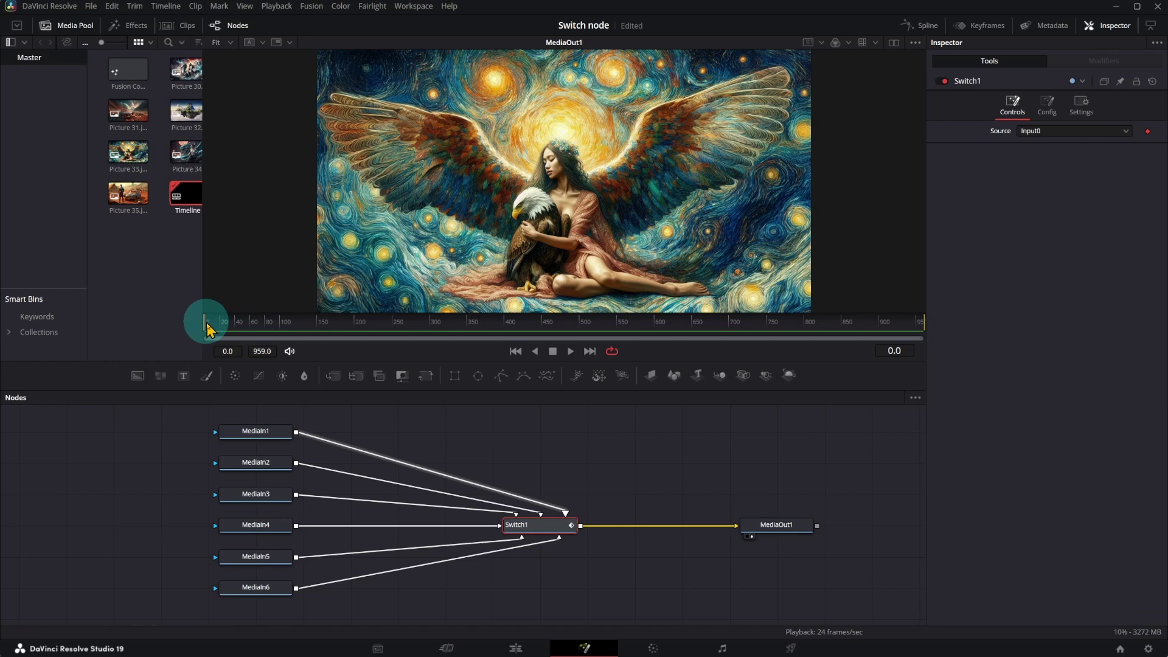
pyautogui.moveTo(206, 329); pyautogui.dragTo(315, 332)
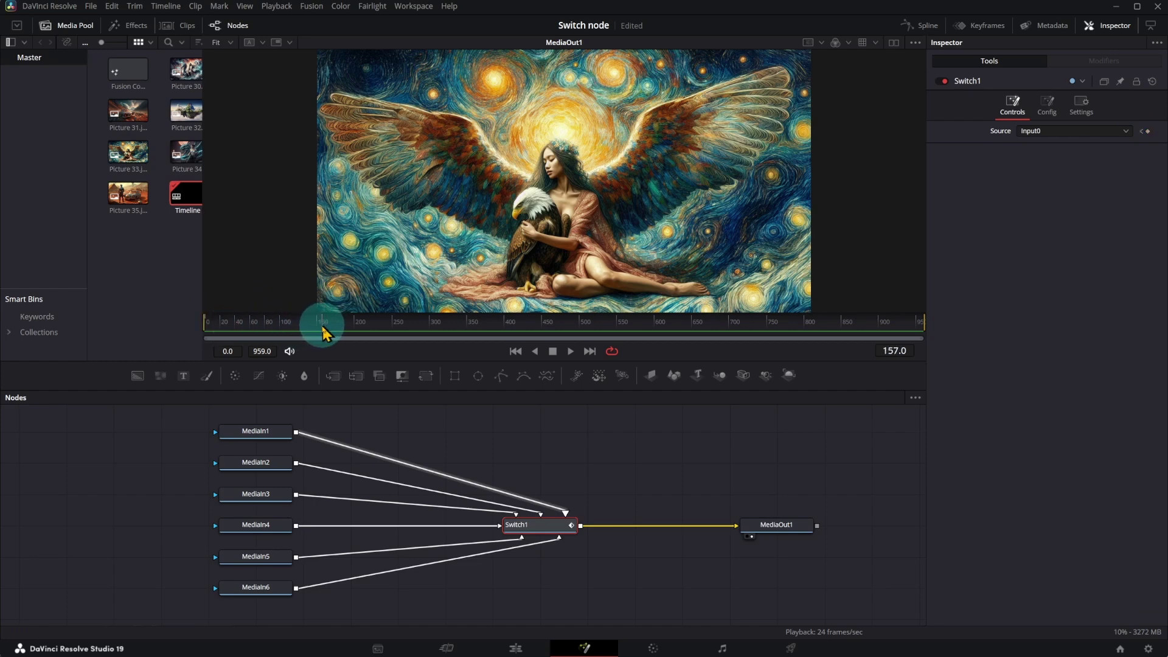
pyautogui.moveTo(324, 332); pyautogui.dragTo(297, 332)
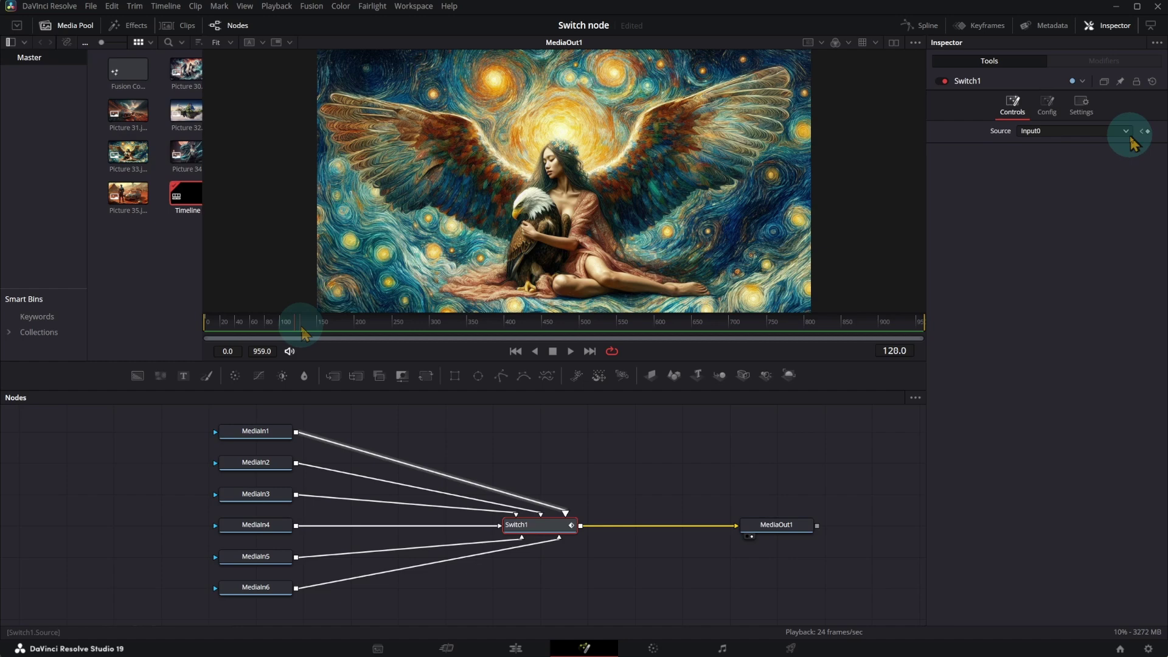
pyautogui.click(1127, 133)
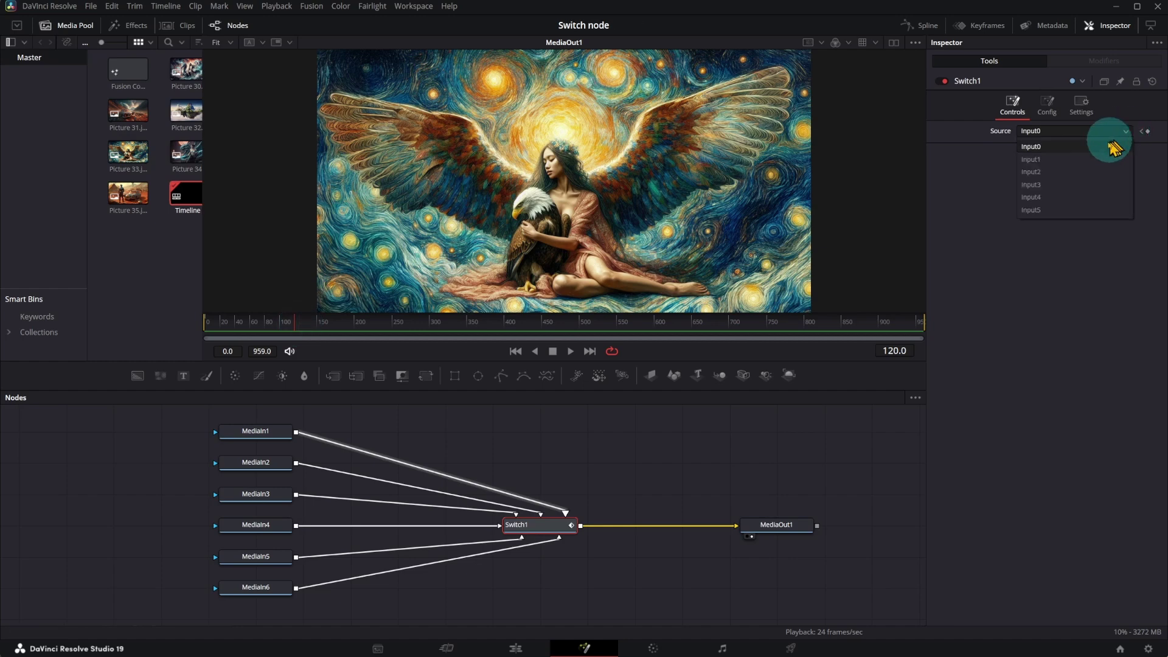
pyautogui.click(1095, 161)
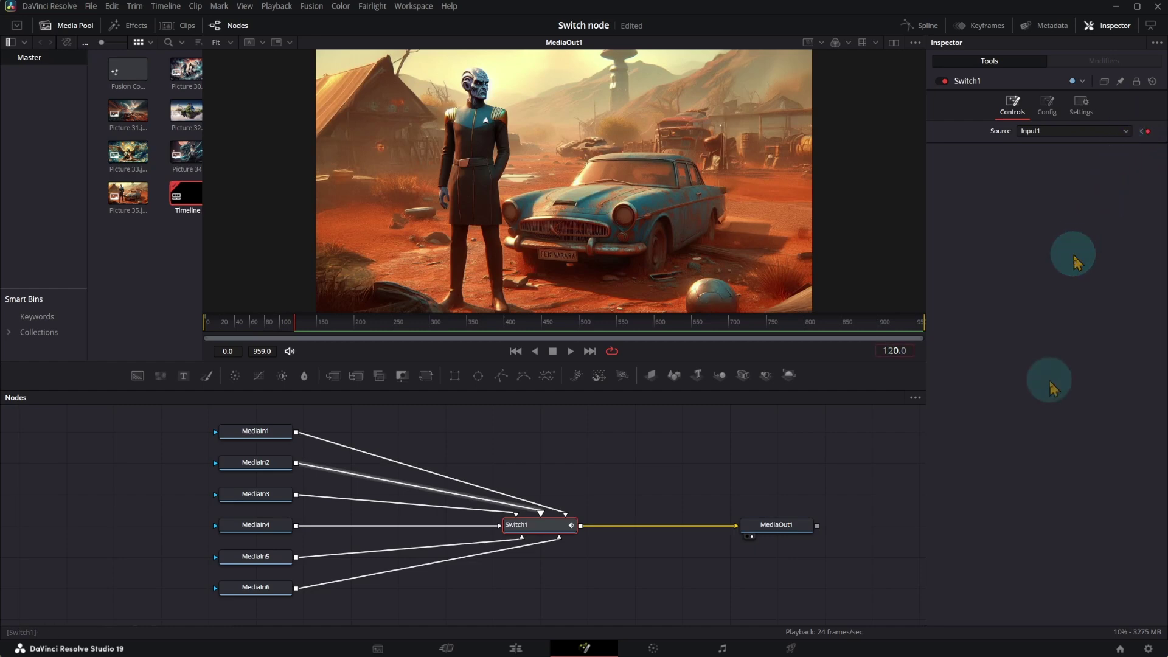
pyautogui.write('0')
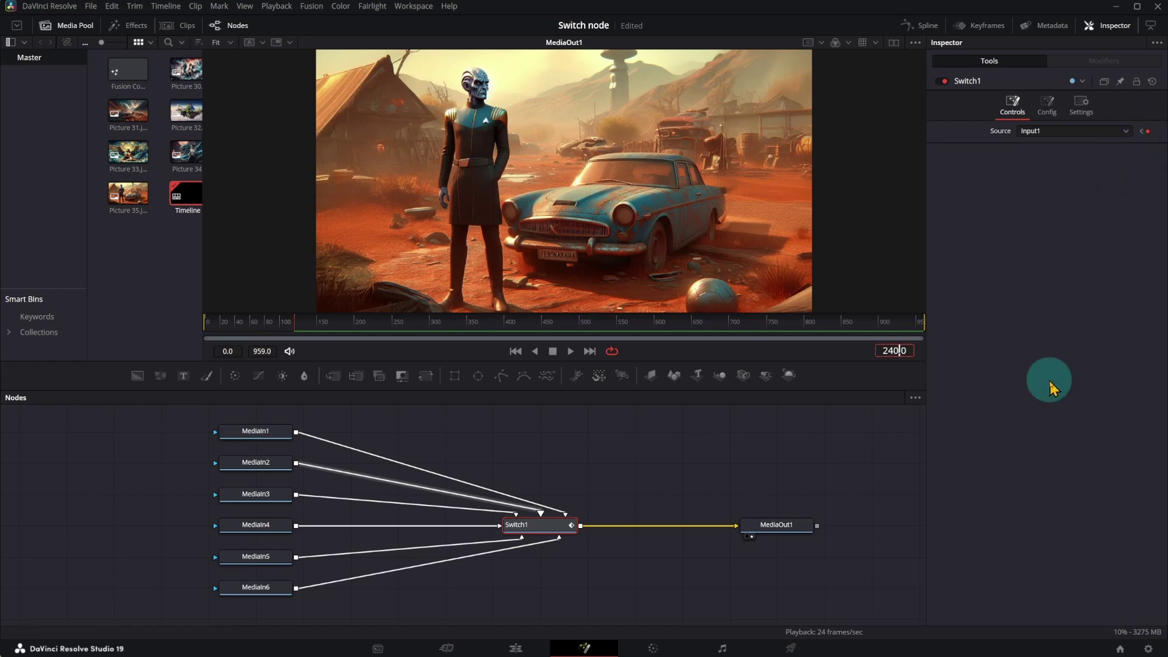
# Set Switch1 Source to Input2 at frame 240 and Input3 at frame 360
pyautogui.press('Return')
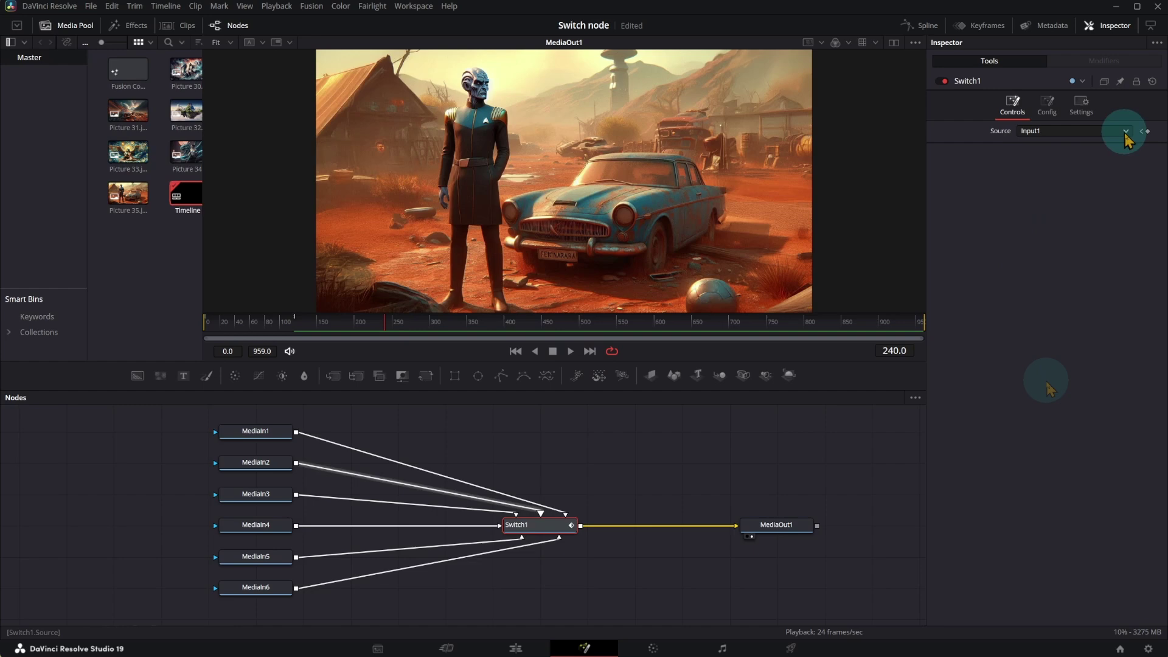
pyautogui.click(1126, 132)
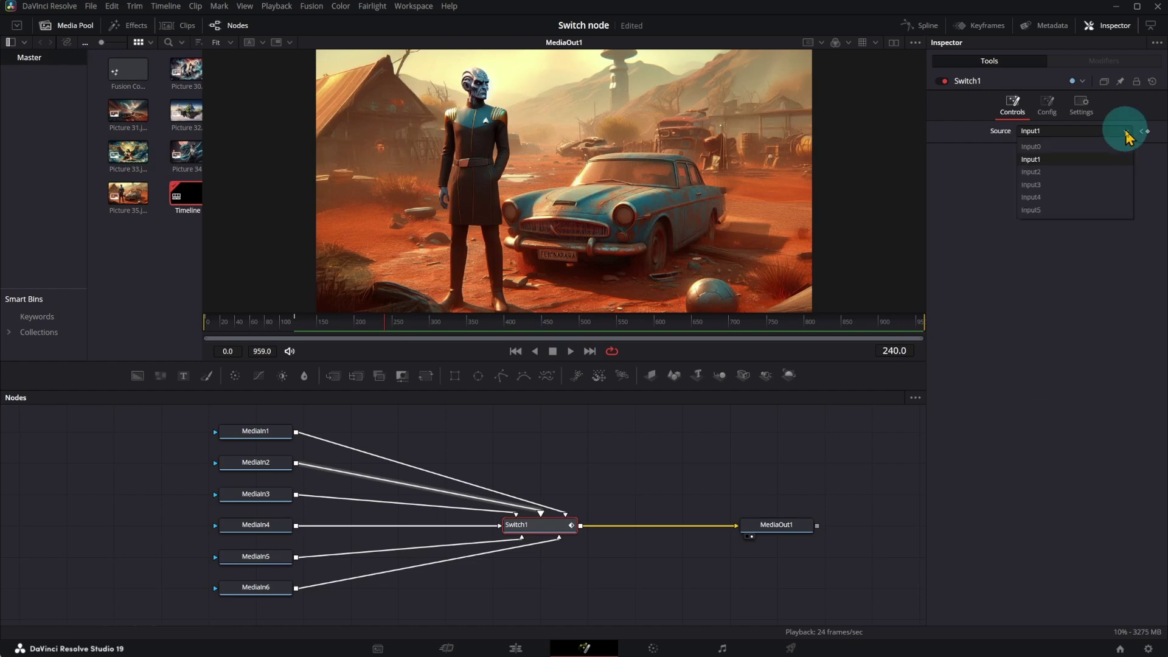
pyautogui.click(1089, 171)
pyautogui.write('360')
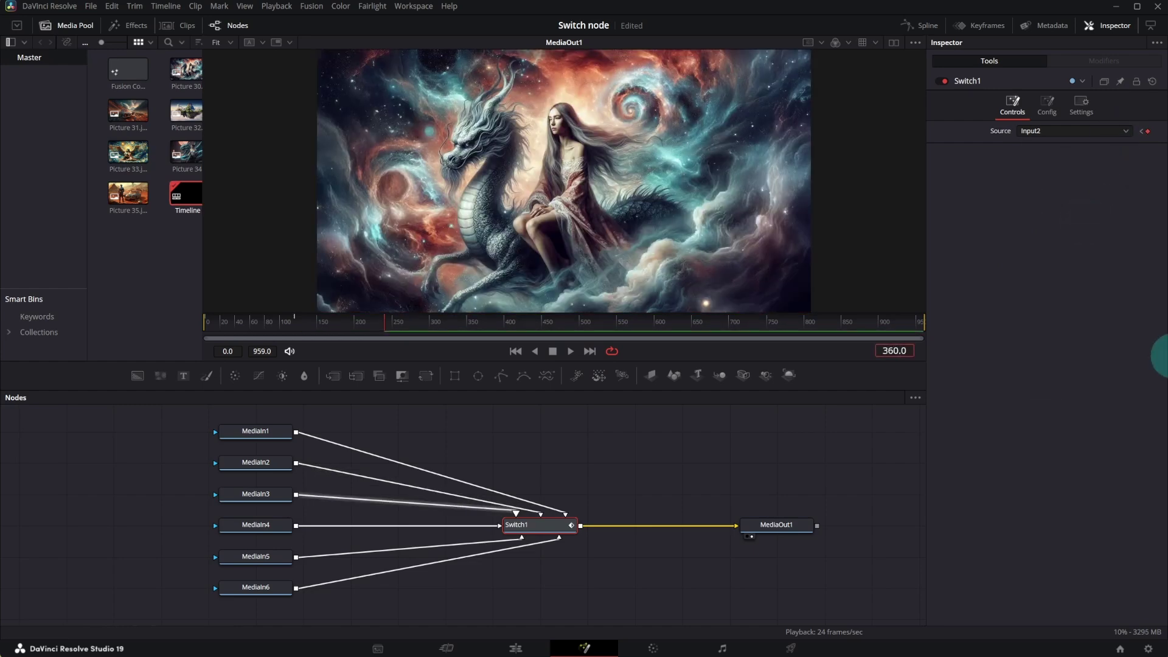
pyautogui.press('Return')
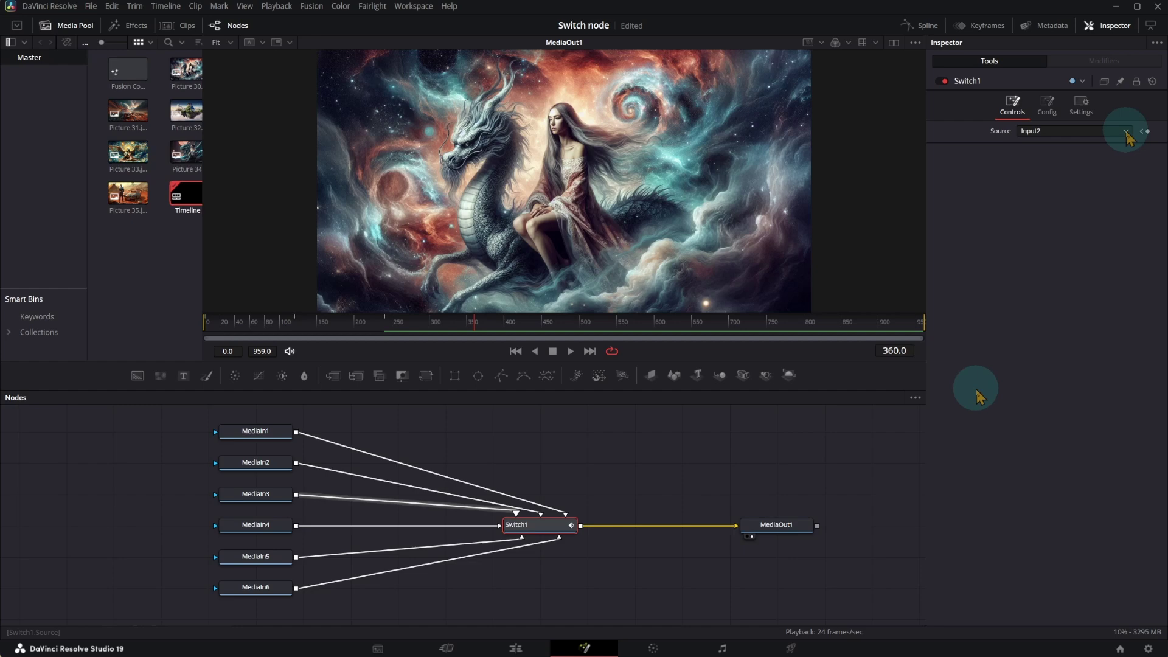
pyautogui.click(1128, 133)
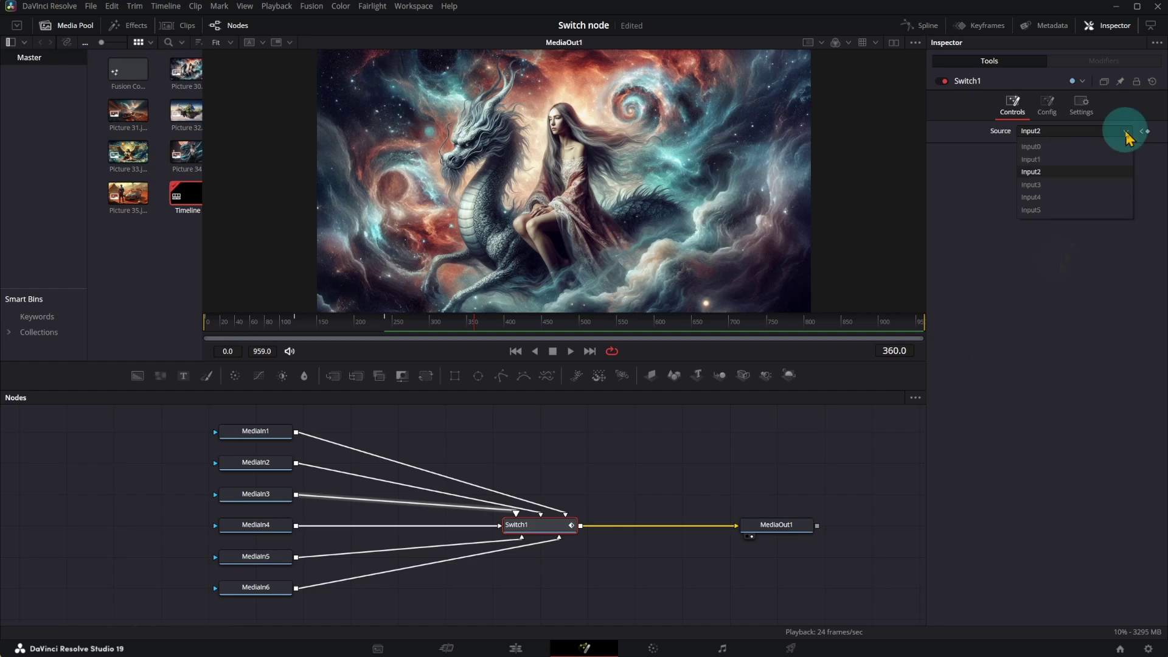
pyautogui.click(1093, 186)
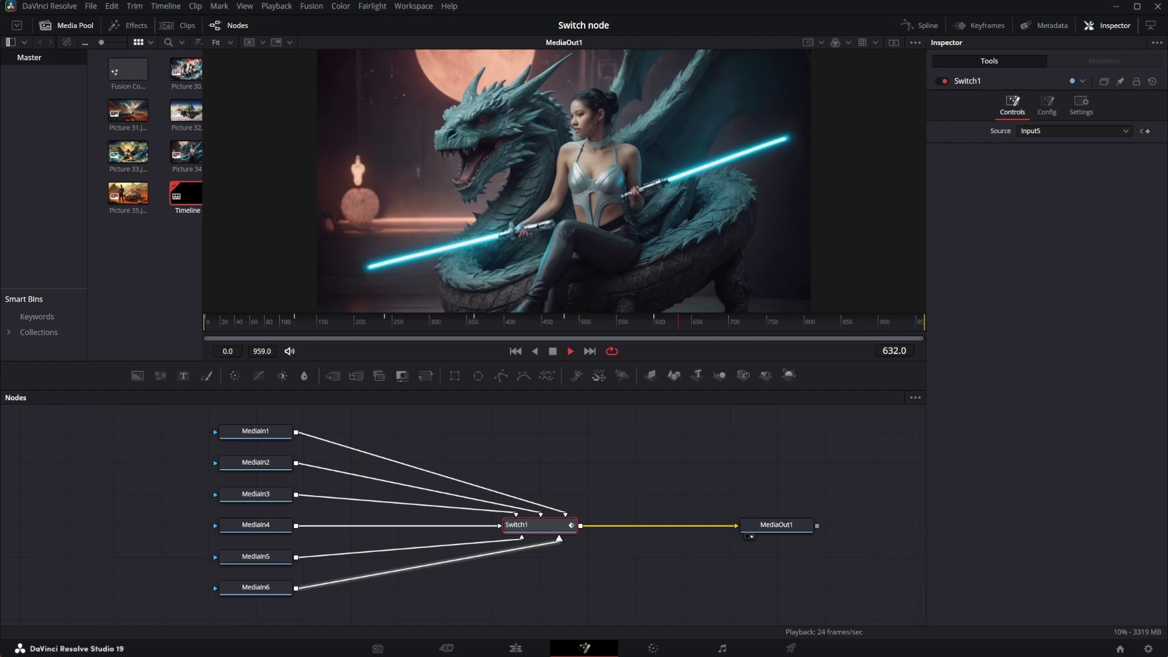
# Place Comic Speed Lines under the composition, stretch it to the composition's end, and preview playback
pyautogui.click(515, 648)
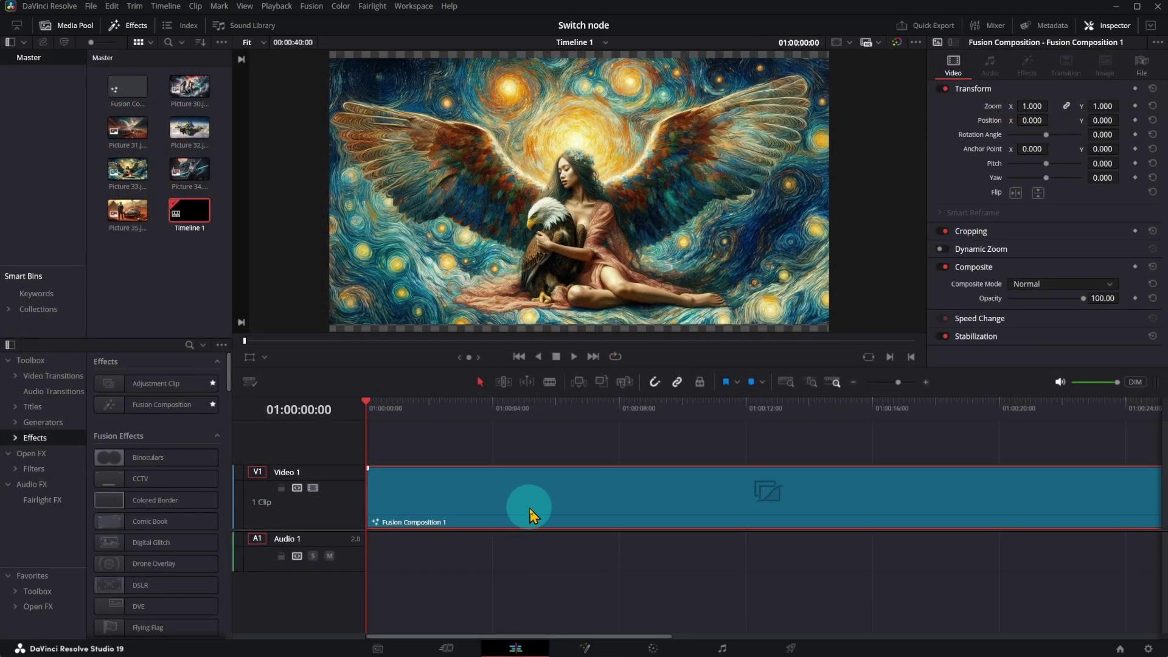
pyautogui.moveTo(531, 516); pyautogui.dragTo(527, 466)
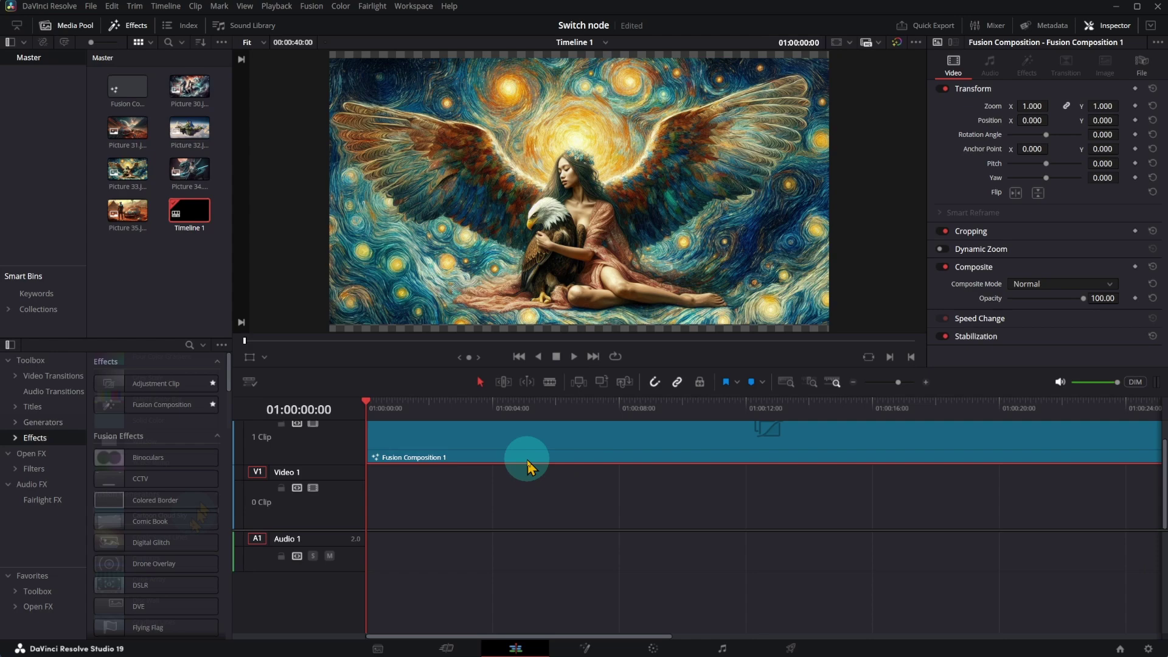
pyautogui.click(43, 422)
pyautogui.moveTo(156, 537)
pyautogui.mouseDown()
pyautogui.moveTo(356, 522)
pyautogui.moveTo(367, 511)
pyautogui.mouseUp()
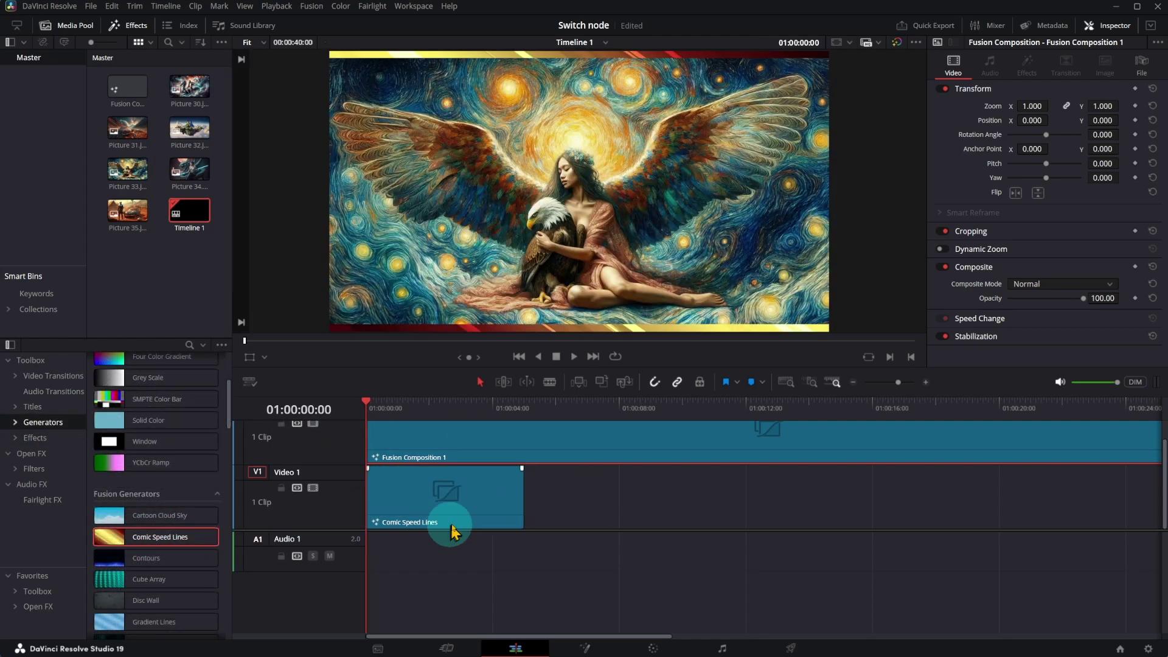
pyautogui.moveTo(524, 505); pyautogui.dragTo(1100, 507)
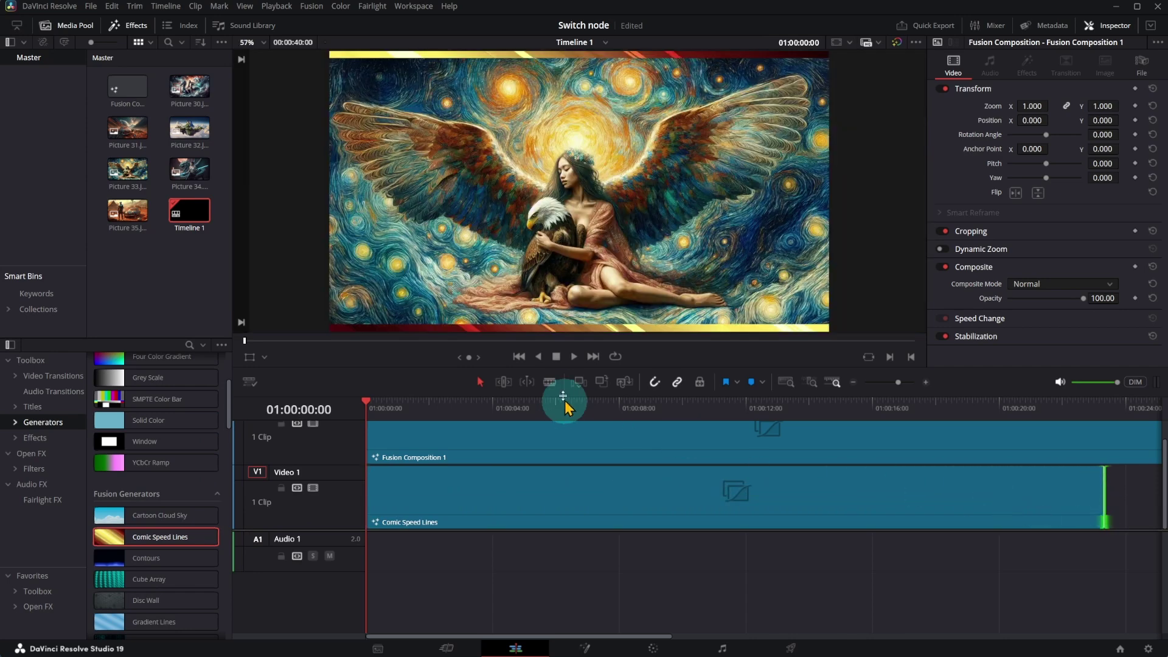
pyautogui.click(575, 357)
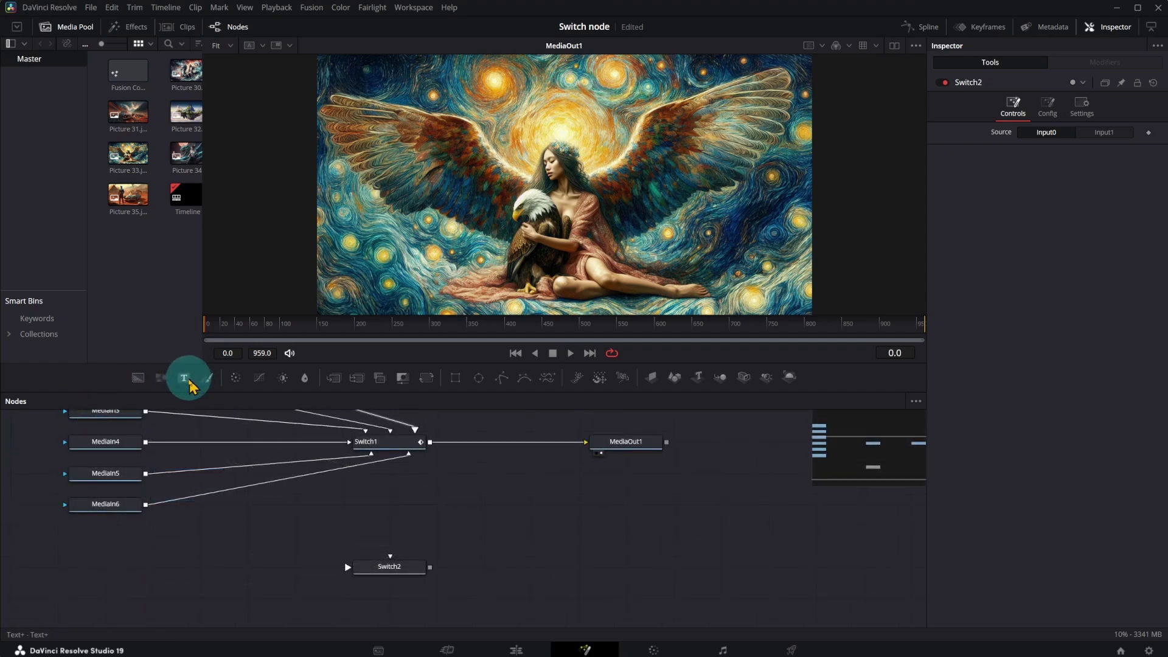
# Add Text1 and Text2 caption nodes (DALL-E 3, FORGE AI) and a Transform1 node
pyautogui.moveTo(186, 383); pyautogui.dragTo(265, 541)
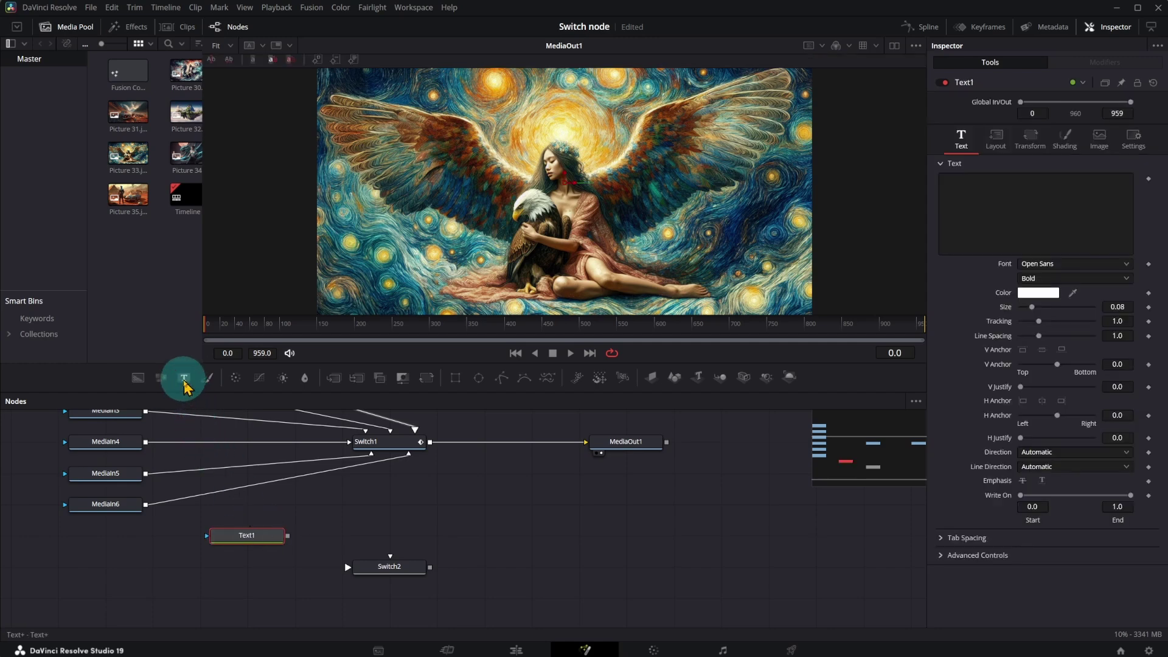
pyautogui.moveTo(185, 385)
pyautogui.mouseDown()
pyautogui.moveTo(222, 586)
pyautogui.moveTo(239, 575)
pyautogui.mouseUp()
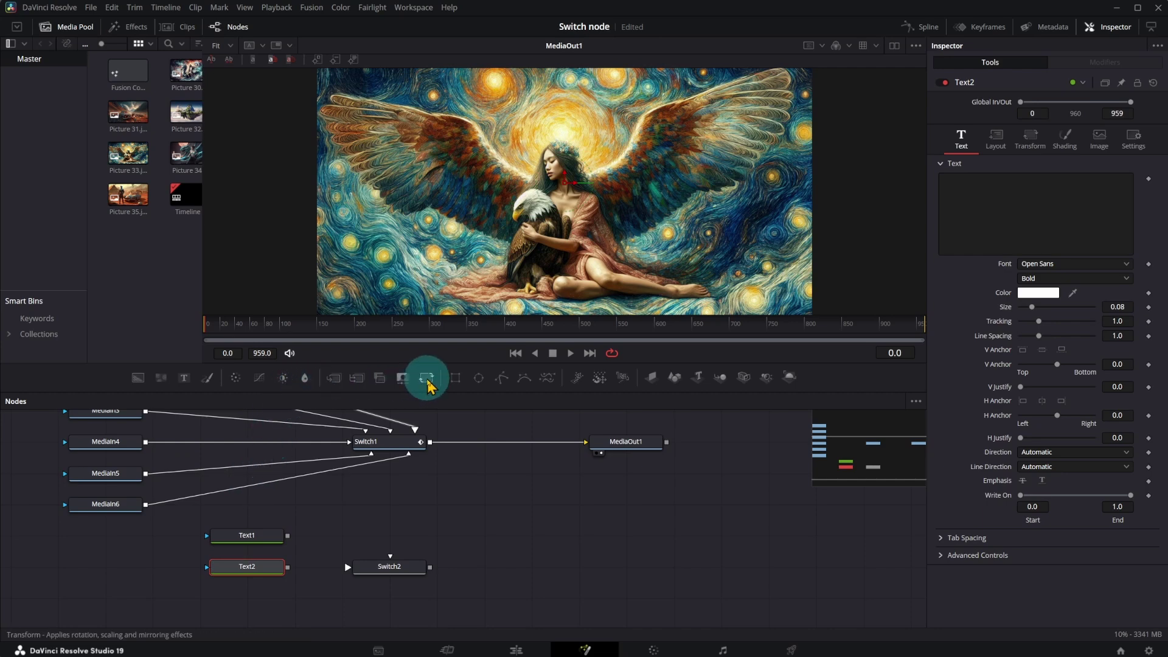
pyautogui.moveTo(427, 385)
pyautogui.mouseDown()
pyautogui.moveTo(495, 568)
pyautogui.moveTo(485, 567)
pyautogui.mouseUp()
pyautogui.click(246, 535)
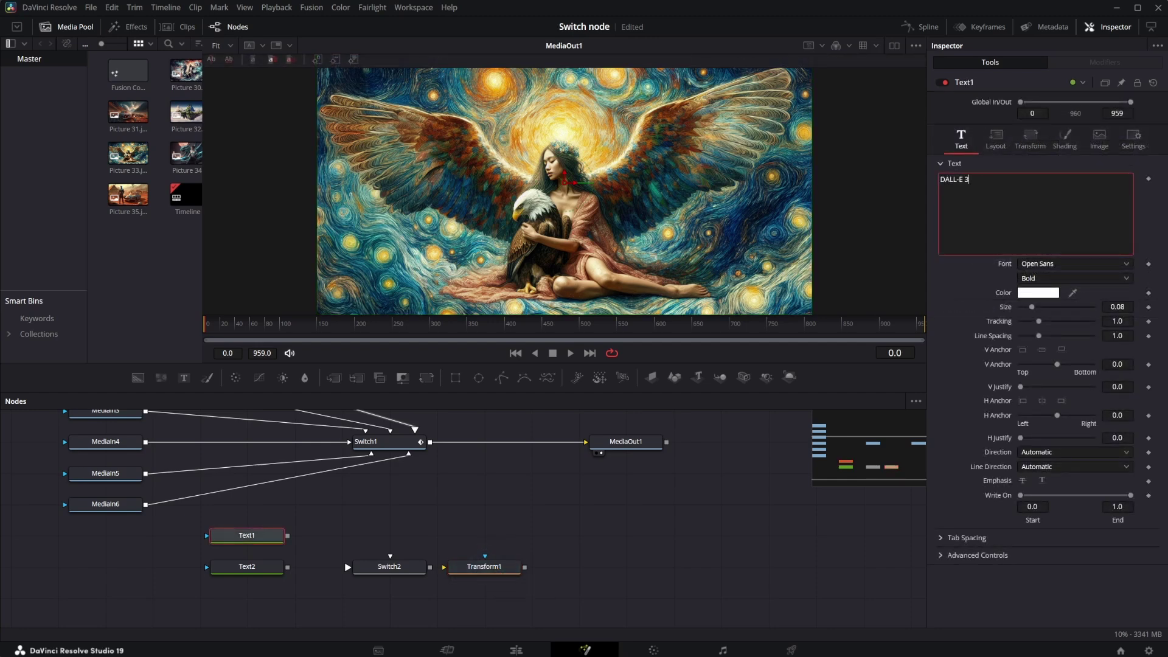
pyautogui.click(246, 566)
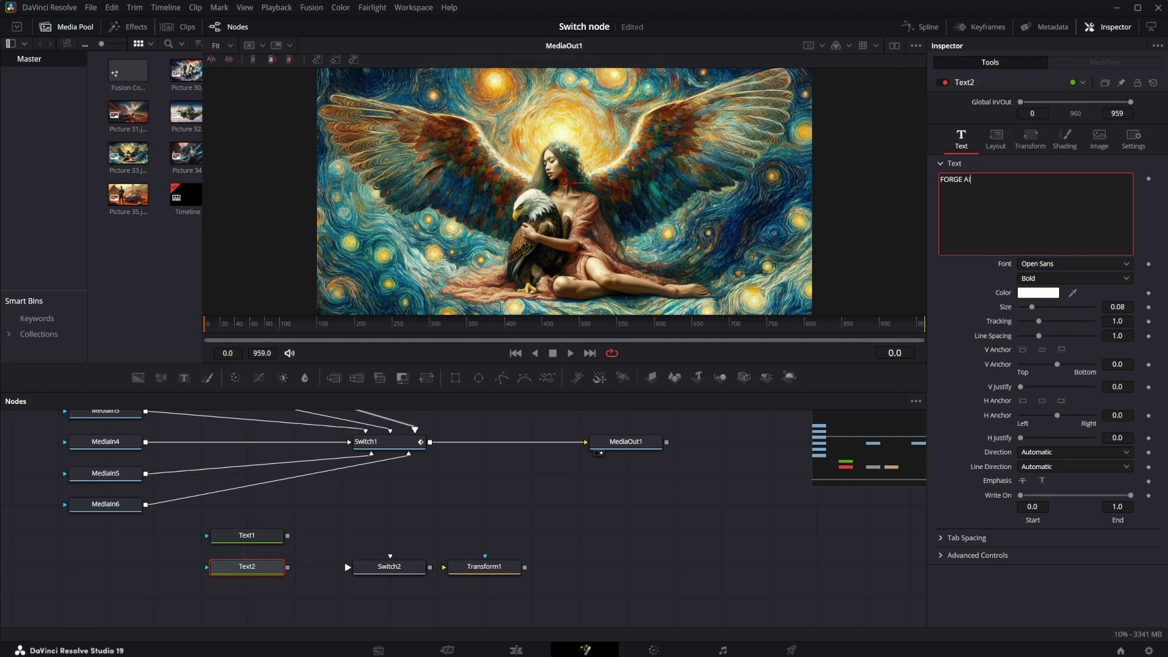
pyautogui.hotkey('ctrl', 'z')
# Connect Text1 and Text2 into Switch2, and Switch2 into Transform1
pyautogui.moveTo(247, 543); pyautogui.dragTo(348, 568)
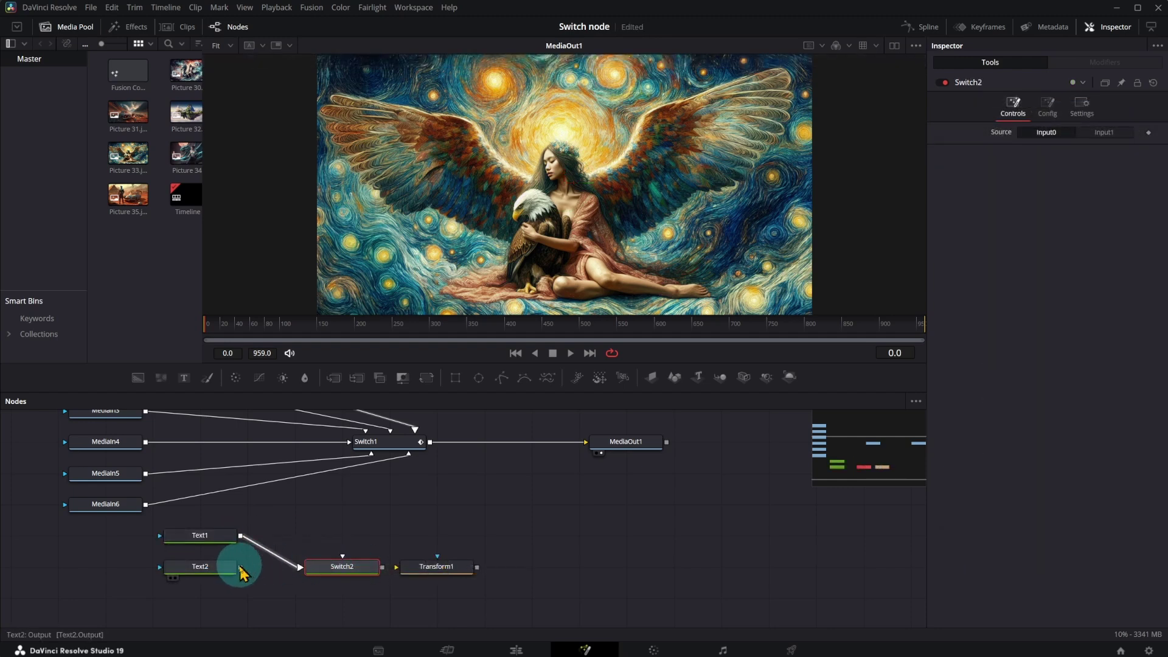
pyautogui.moveTo(242, 573); pyautogui.dragTo(362, 579)
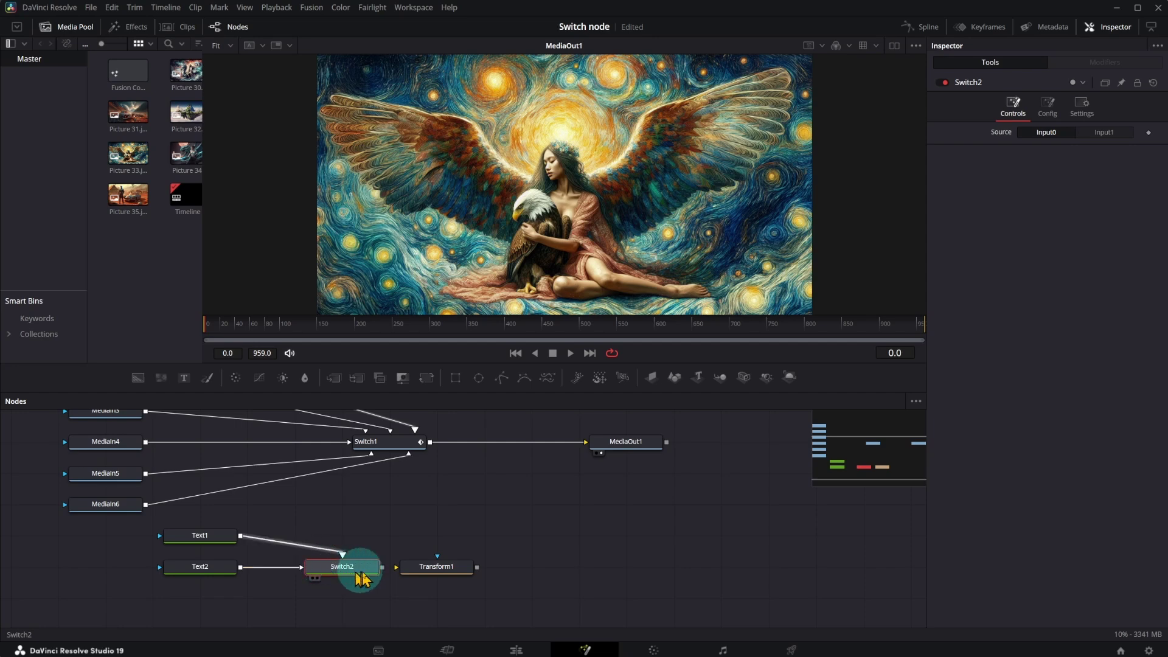
pyautogui.moveTo(384, 573); pyautogui.dragTo(424, 577)
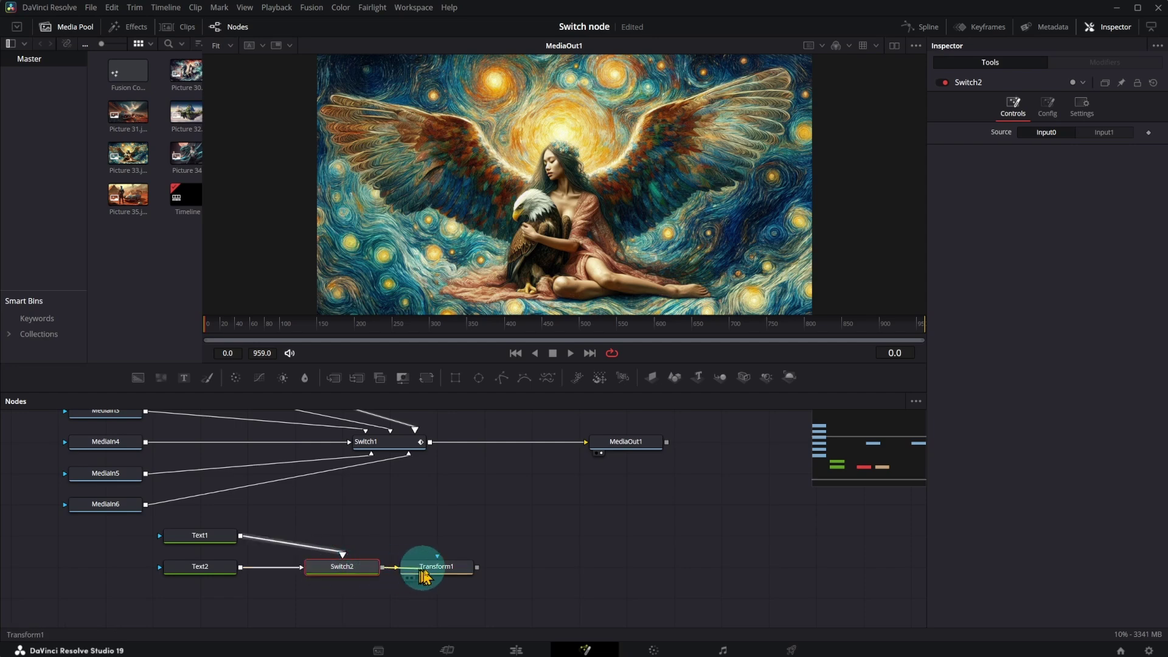
# Insert MultiMerge1 between Switch1 and MediaOut1 and layer Transform1 into it
pyautogui.click(383, 441)
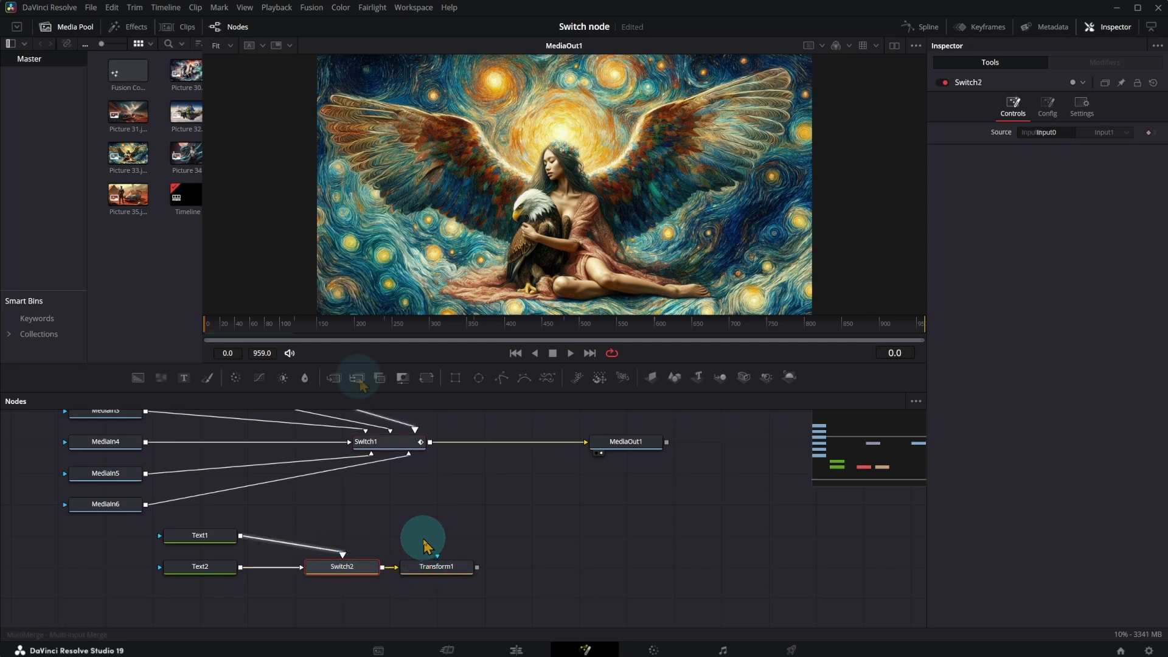
pyautogui.moveTo(361, 383); pyautogui.dragTo(504, 450)
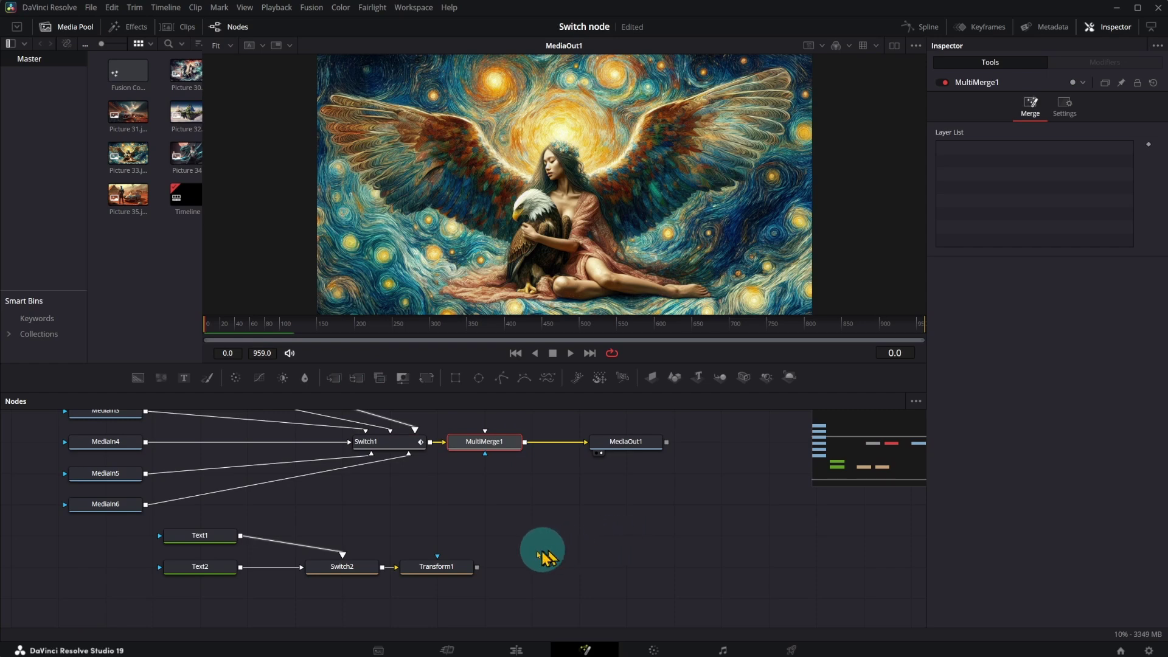
pyautogui.moveTo(477, 567); pyautogui.dragTo(475, 449)
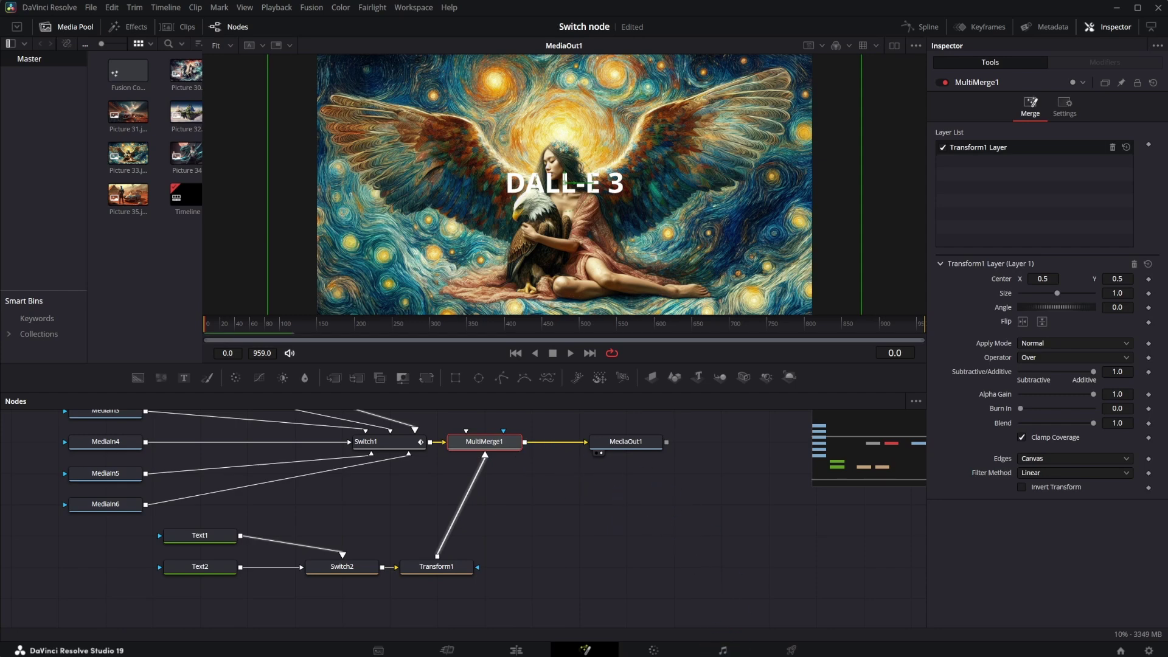
# Keyframe Switch2 Source at frame 0, then set Input1 (FORGE AI) at frame 364
pyautogui.click(342, 567)
pyautogui.moveTo(428, 329)
pyautogui.mouseDown()
pyautogui.moveTo(512, 338)
pyautogui.moveTo(182, 326)
pyautogui.mouseUp()
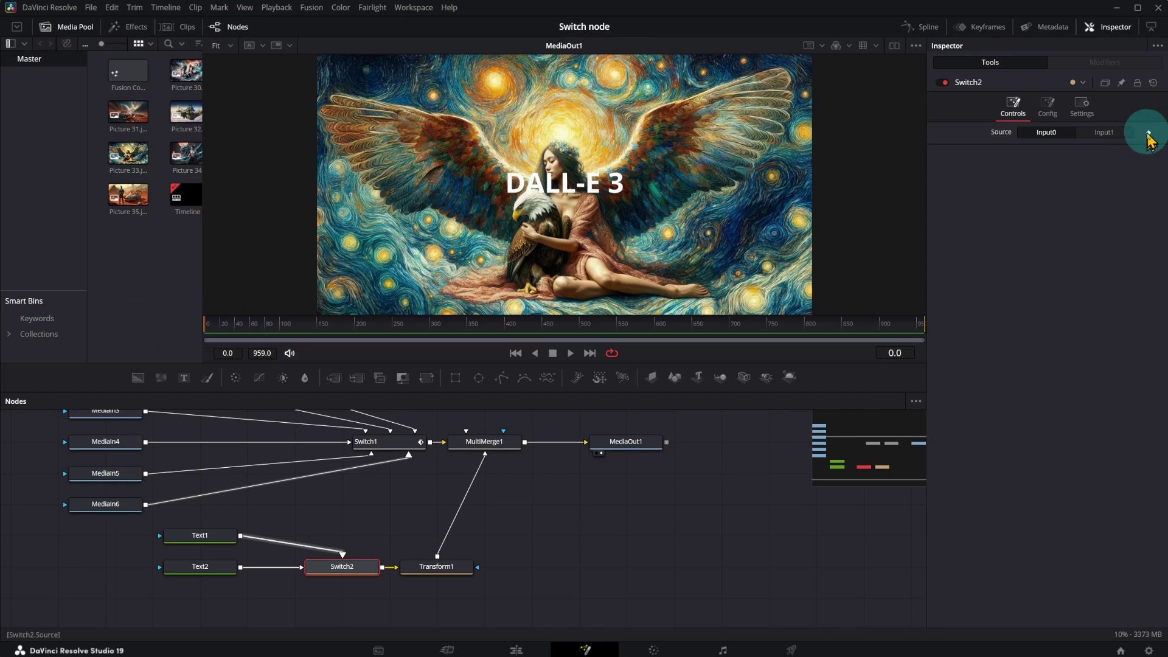
pyautogui.click(1148, 134)
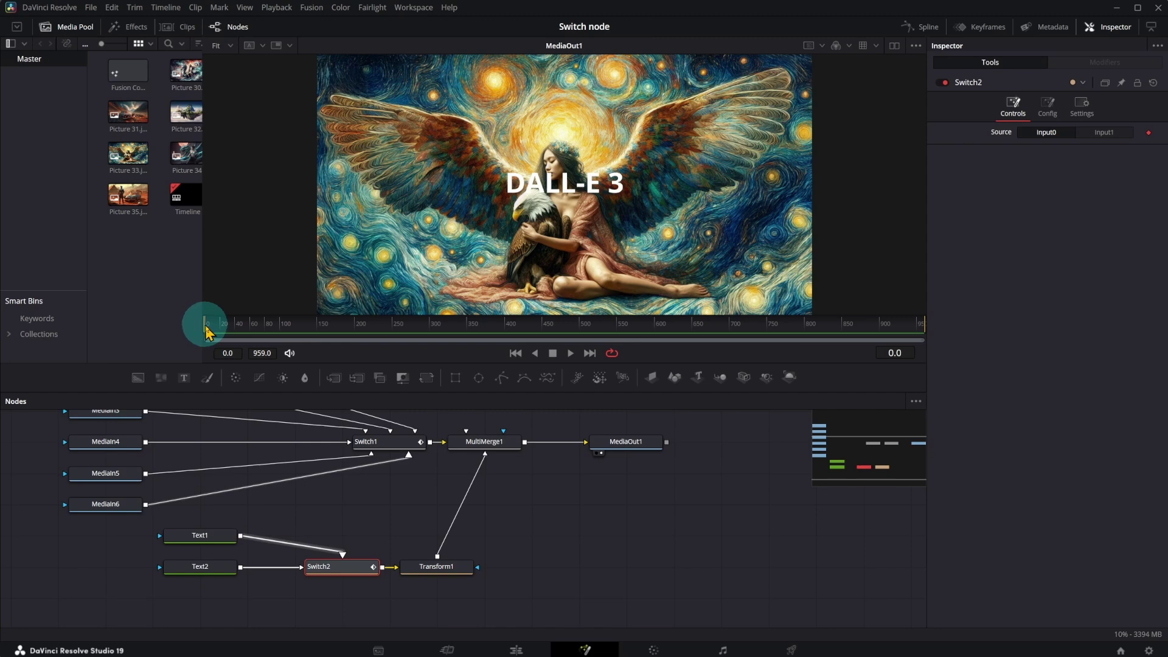
pyautogui.moveTo(254, 337); pyautogui.dragTo(481, 343)
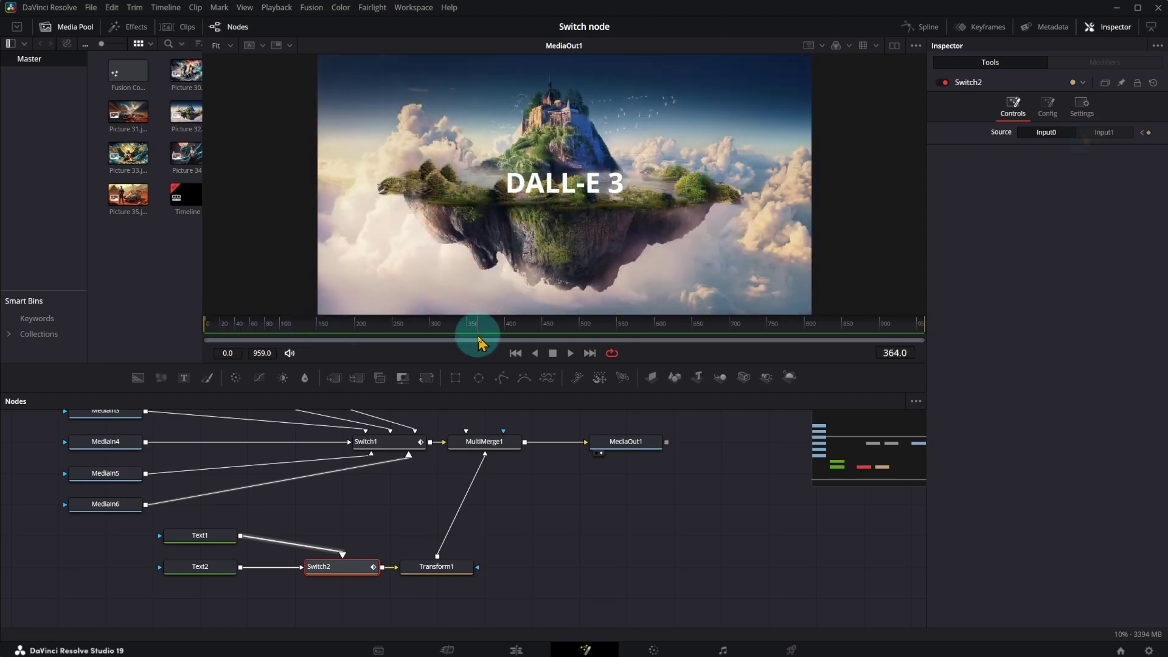
pyautogui.click(1084, 136)
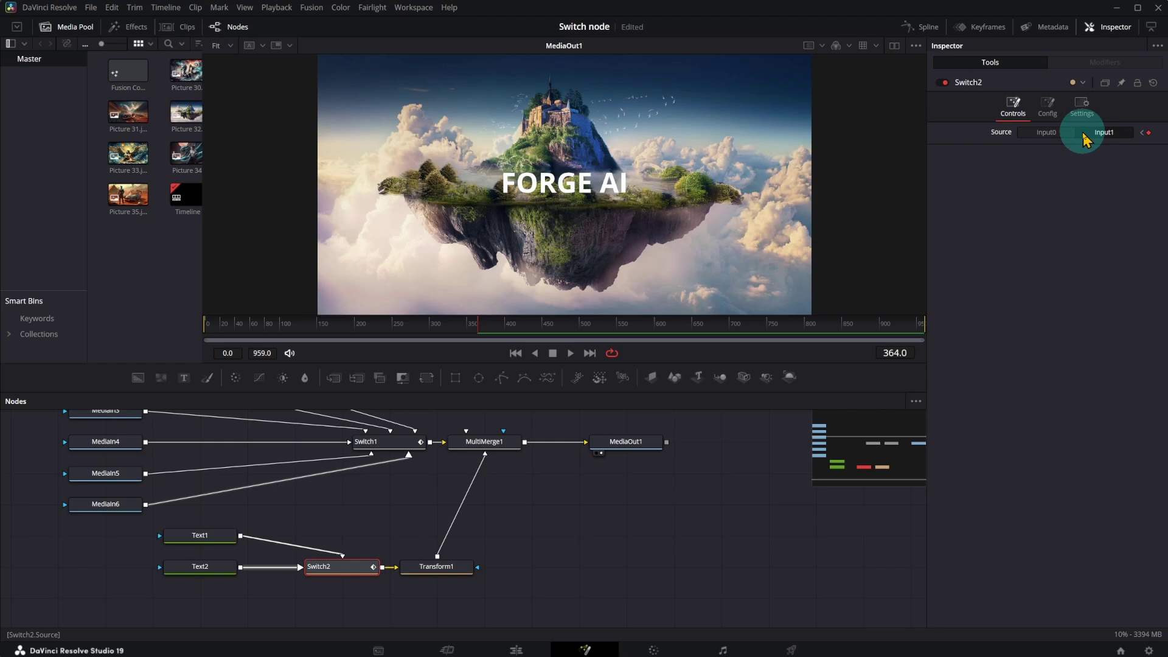
pyautogui.moveTo(411, 329)
pyautogui.mouseDown()
pyautogui.moveTo(547, 335)
pyautogui.moveTo(419, 334)
pyautogui.mouseUp()
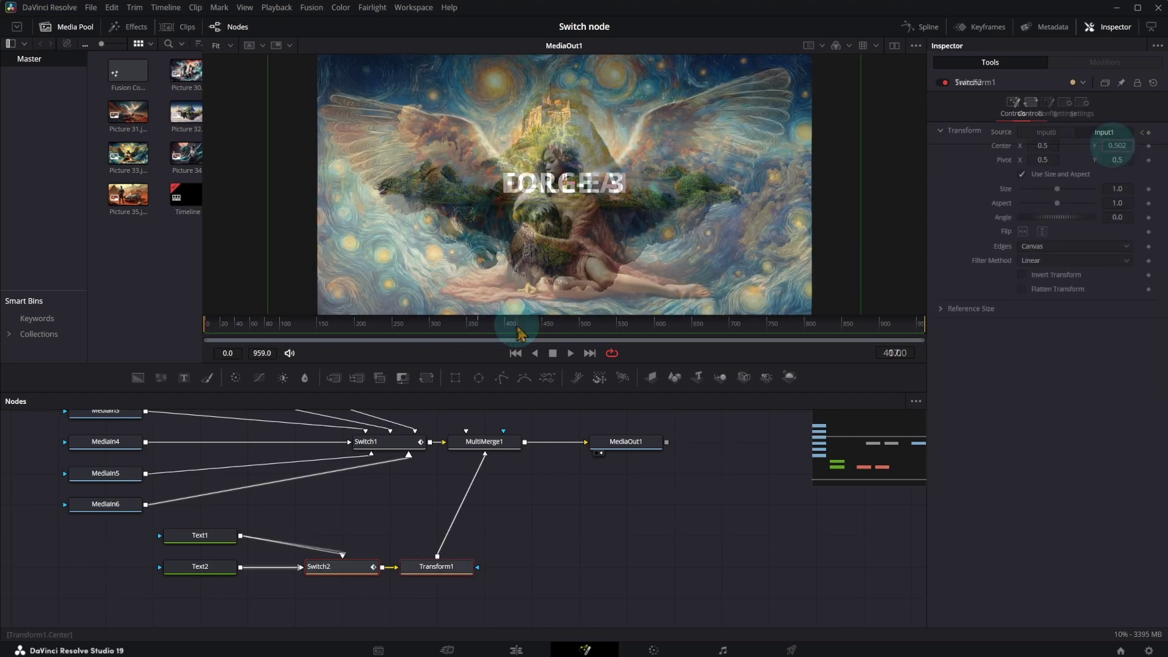
# Set Transform1 Center to about 0.77, 0.805 and check the FORGE AI caption there
pyautogui.moveTo(1118, 145); pyautogui.dragTo(1136, 145)
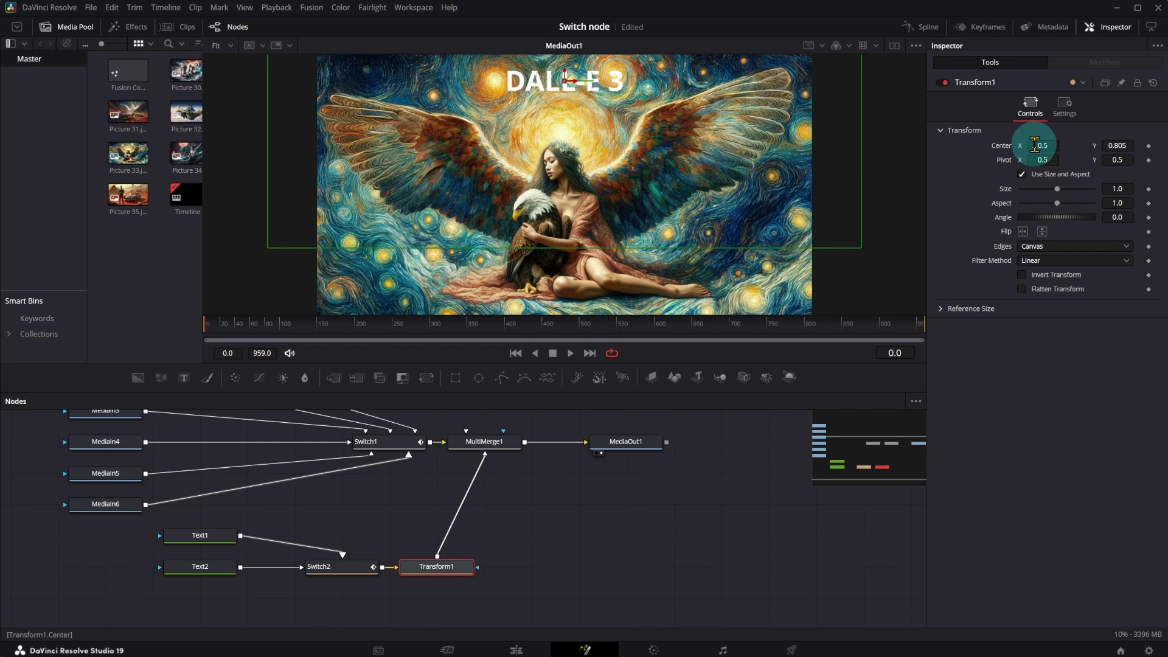
pyautogui.moveTo(1035, 146); pyautogui.dragTo(1166, 153)
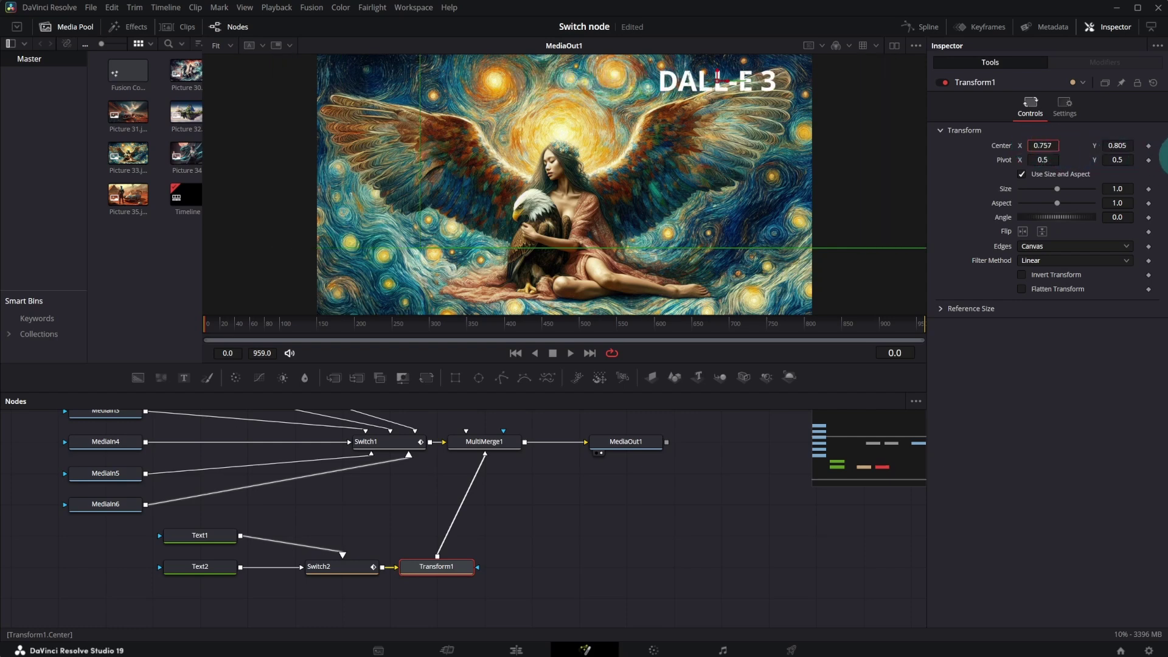
pyautogui.moveTo(410, 327)
pyautogui.mouseDown()
pyautogui.moveTo(524, 338)
pyautogui.moveTo(436, 342)
pyautogui.moveTo(521, 341)
pyautogui.mouseUp()
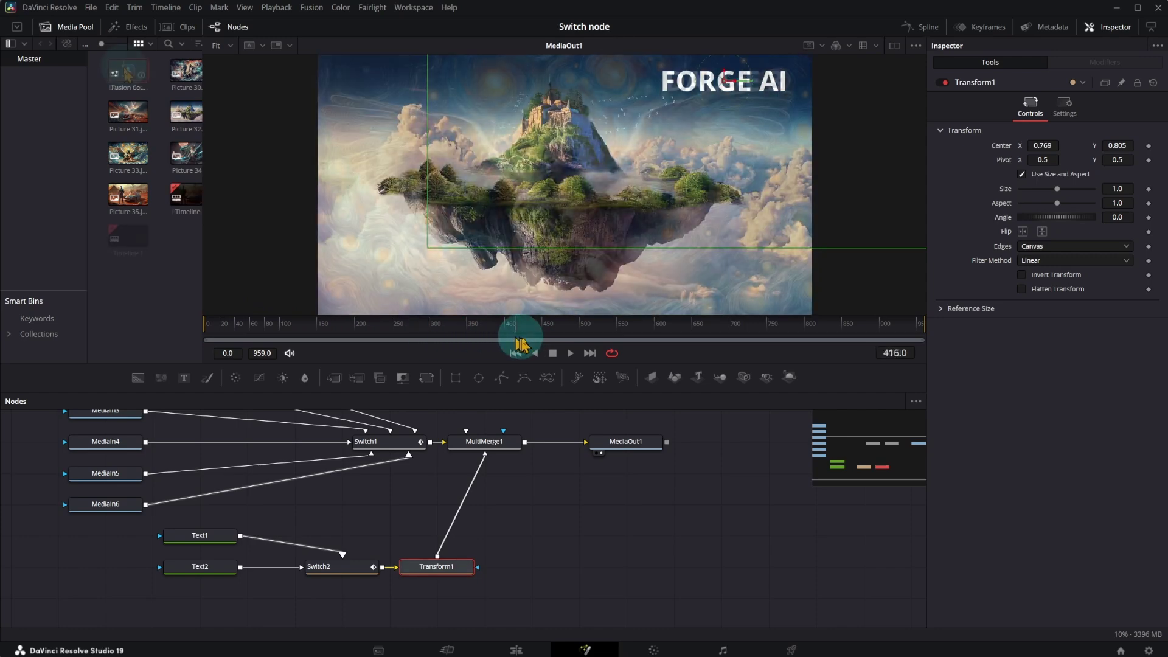
# Add the logo PNG with Switch3 and Transform2 after it, feeding MultiMerge1
pyautogui.moveTo(128, 73)
pyautogui.mouseDown()
pyautogui.moveTo(336, 404)
pyautogui.moveTo(364, 596)
pyautogui.mouseUp()
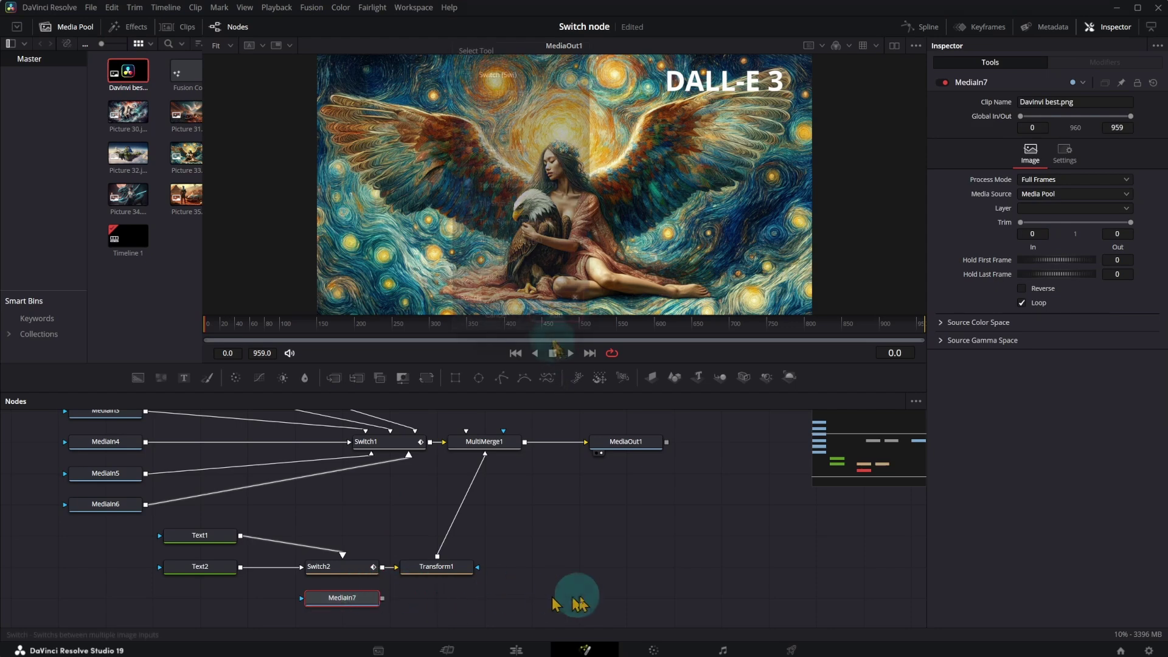
pyautogui.hotkey('shift', 'space')
pyautogui.write('Switch')
pyautogui.click(554, 316)
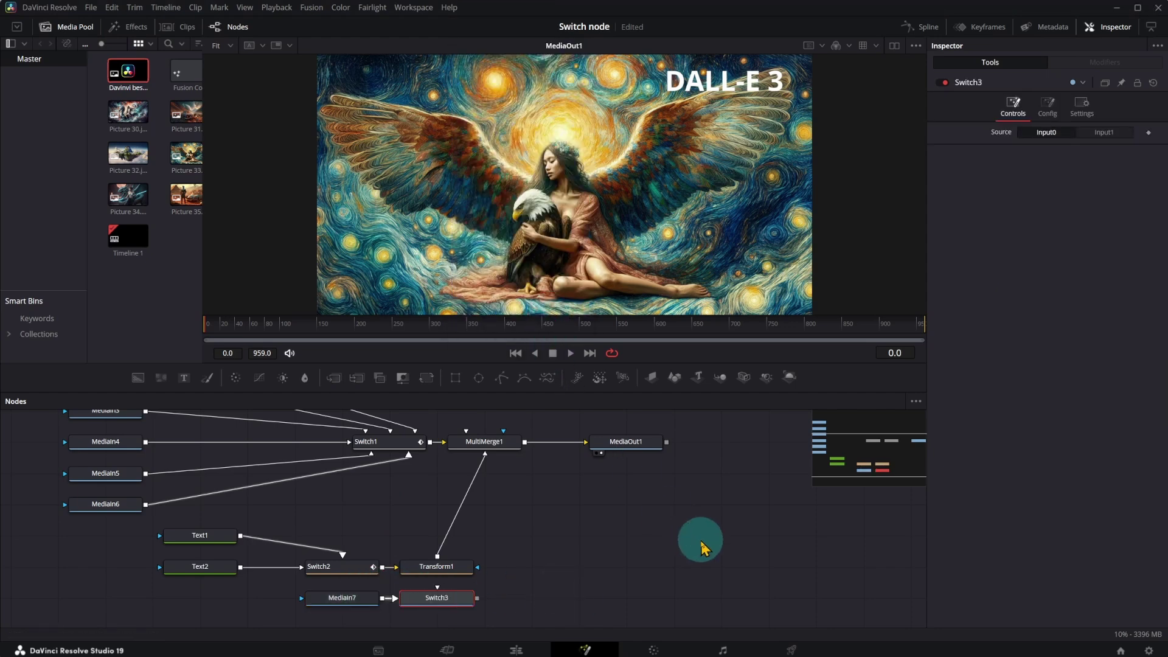
pyautogui.click(425, 383)
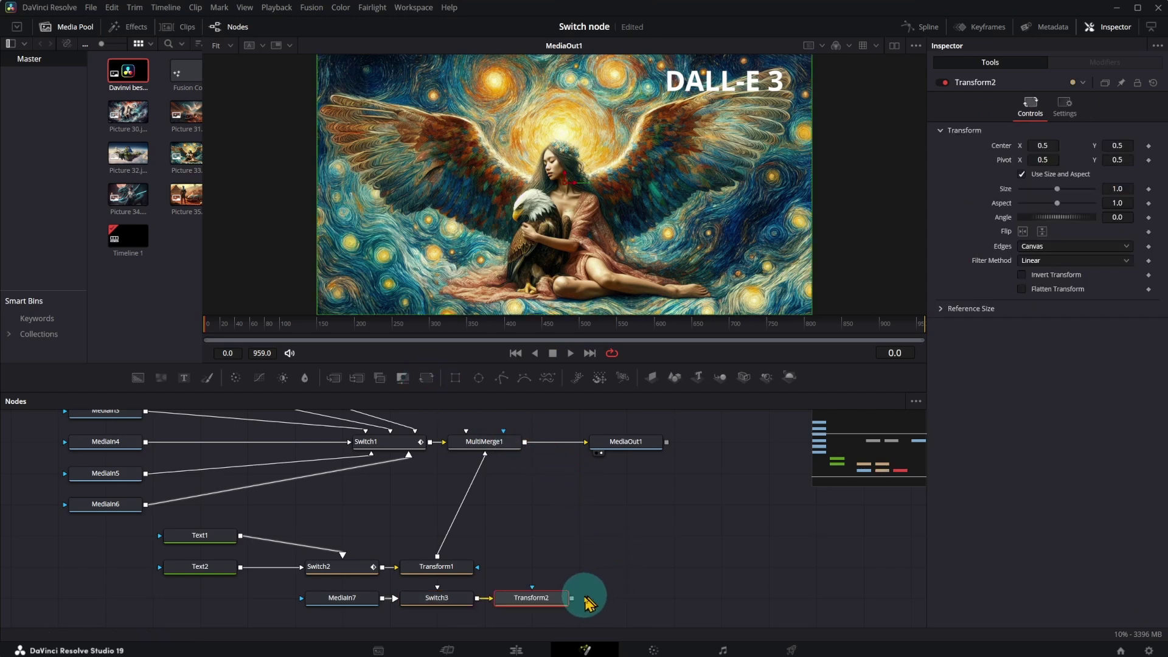
pyautogui.moveTo(572, 606); pyautogui.dragTo(506, 447)
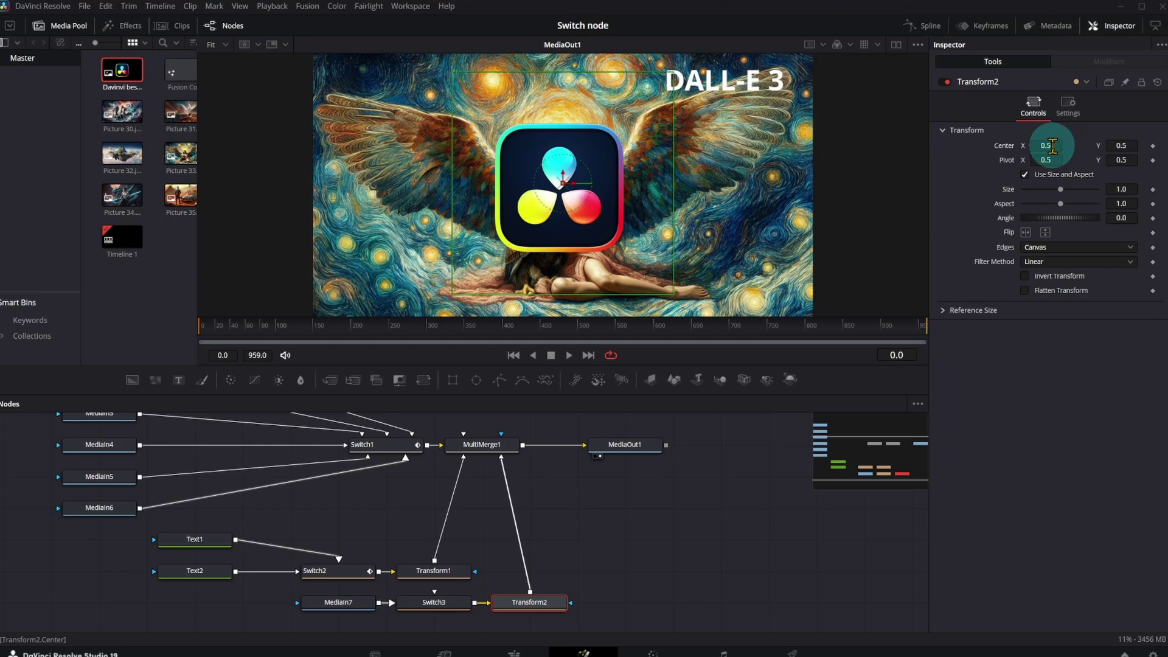
# Set Transform2 Size to 0.474 and Center to about -0.37, 0.21
pyautogui.moveTo(1051, 146); pyautogui.dragTo(693, 152)
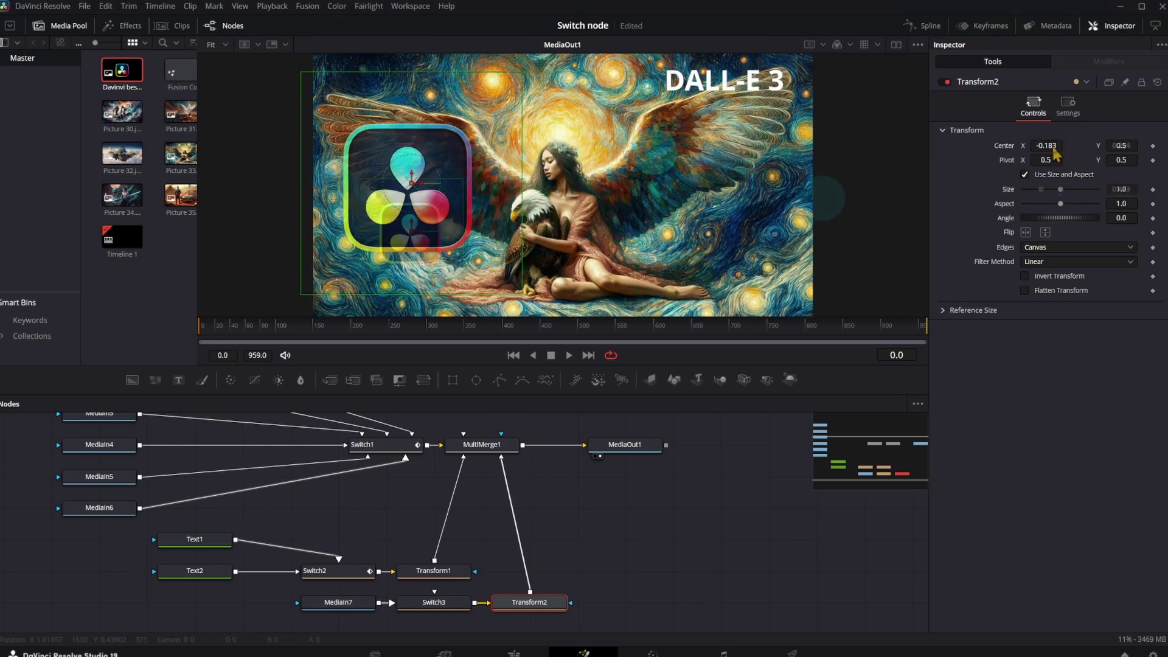
pyautogui.moveTo(1121, 189); pyautogui.dragTo(1109, 189)
pyautogui.moveTo(1045, 145); pyautogui.dragTo(944, 154)
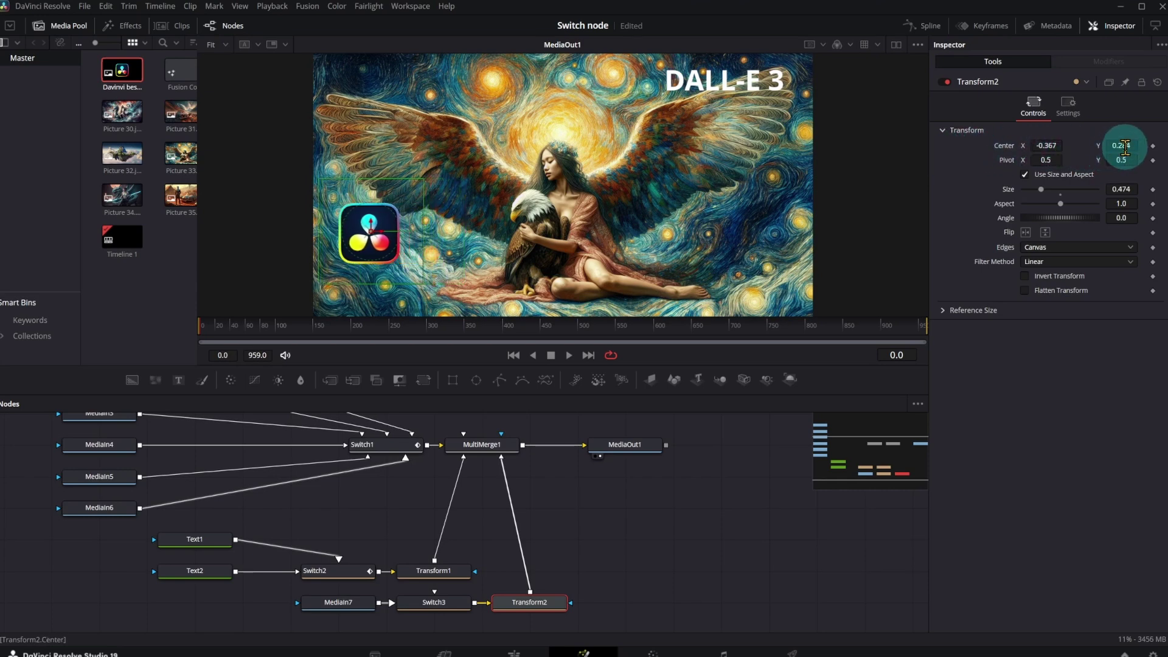
pyautogui.moveTo(1124, 146); pyautogui.dragTo(1083, 149)
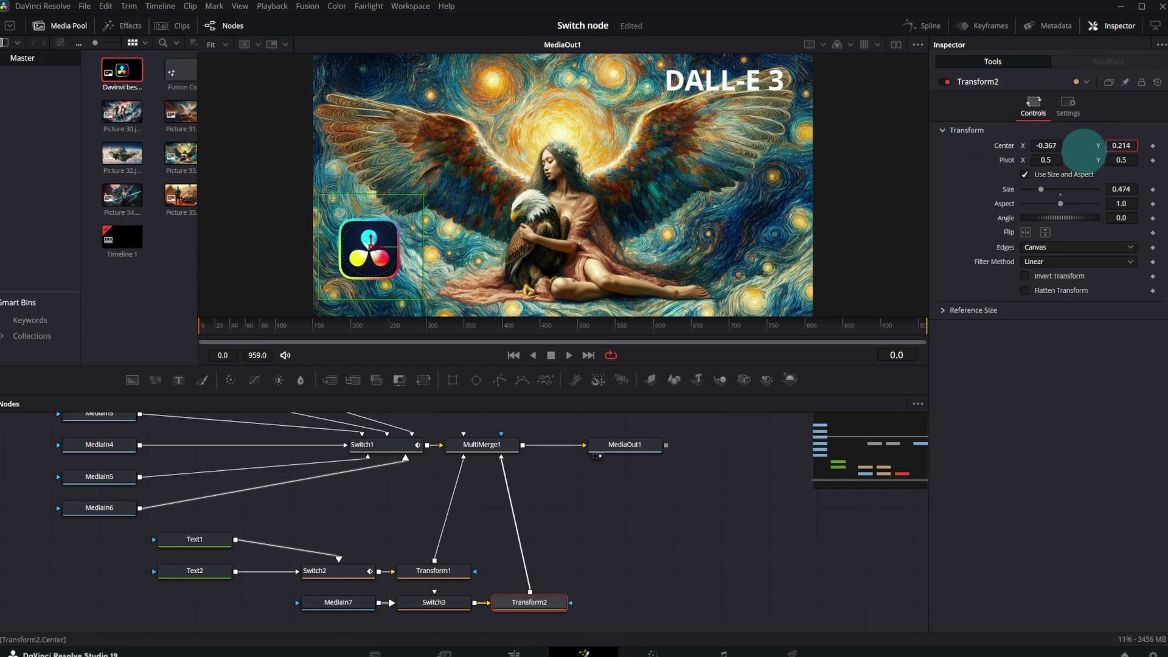